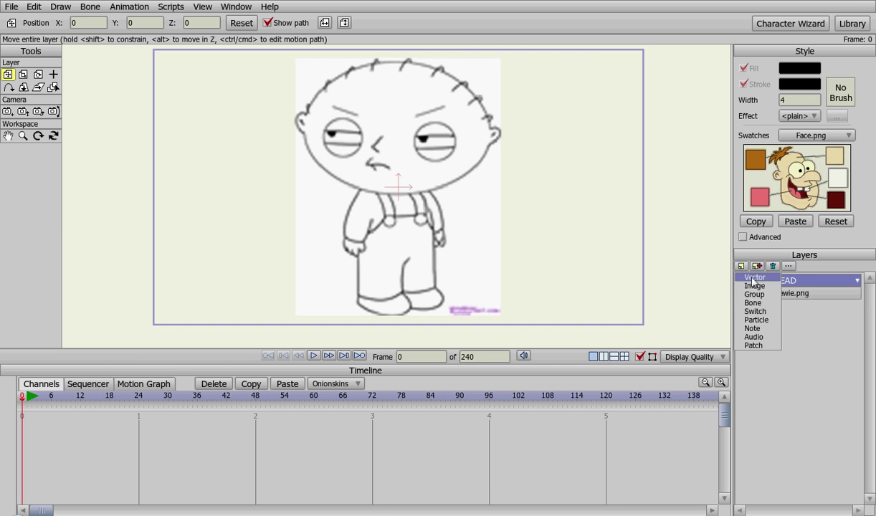
Step: Add a new vector layer above HEAD and name it body
{"action": "left_click", "coordinate": [755, 278]}
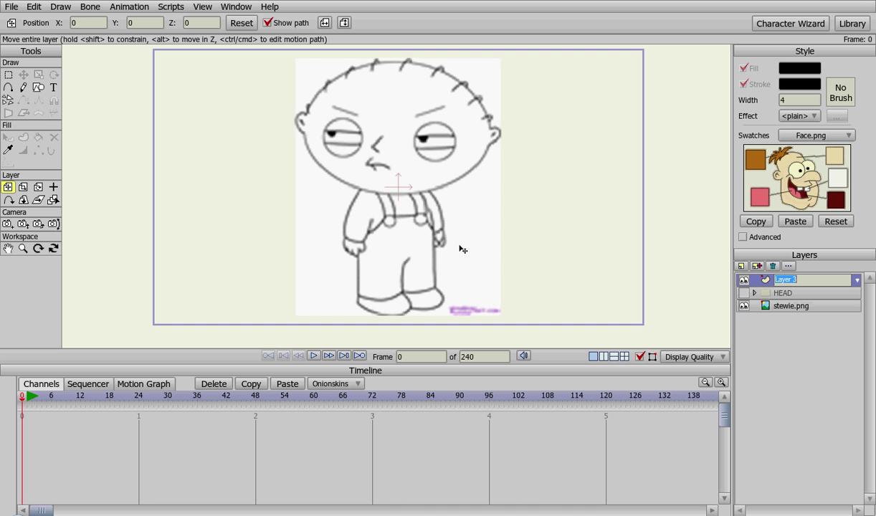
{"action": "type", "text": "body"}
{"action": "key", "text": "Return"}
Step: Draw a stroked rectangle without fill over the character's torso, from the neck down to just below the hands
{"action": "scroll", "coordinate": [404, 205], "scroll_direction": "up", "scroll_amount": 3}
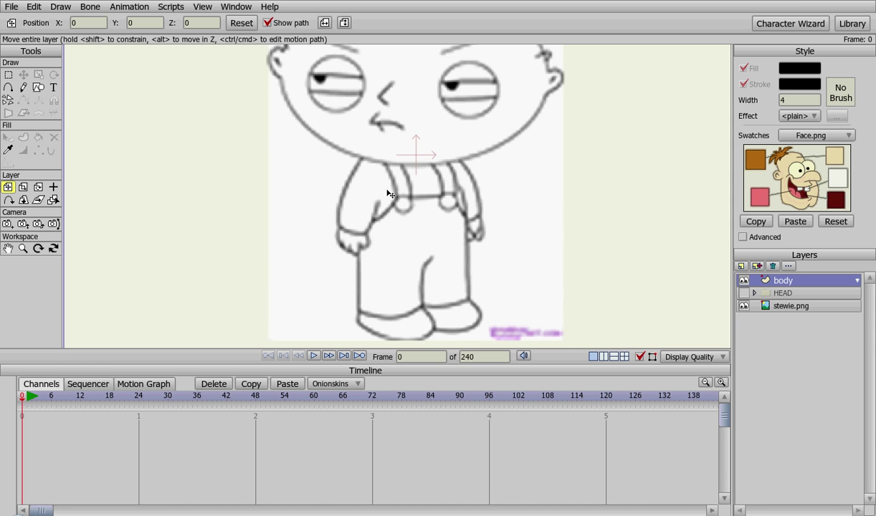
{"action": "left_click", "coordinate": [38, 86]}
{"action": "left_click", "coordinate": [132, 23]}
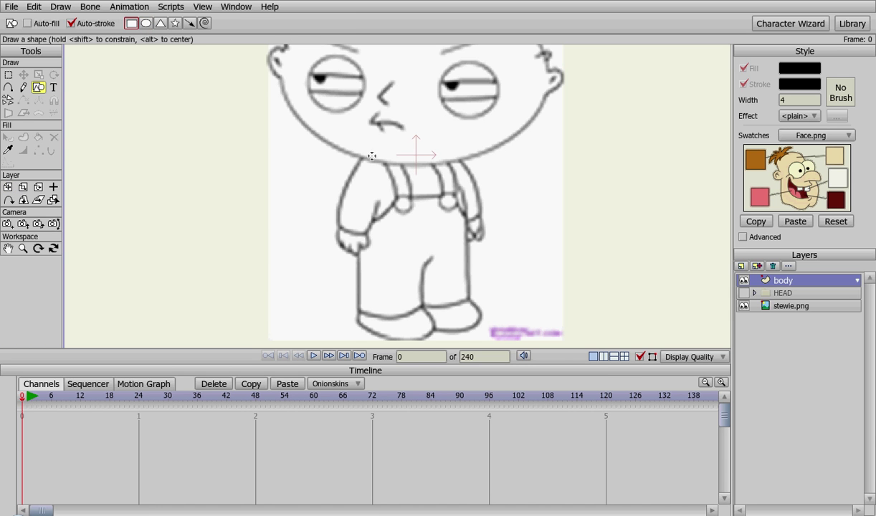
{"action": "left_click_drag", "start_coordinate": [369, 155], "coordinate": [470, 264]}
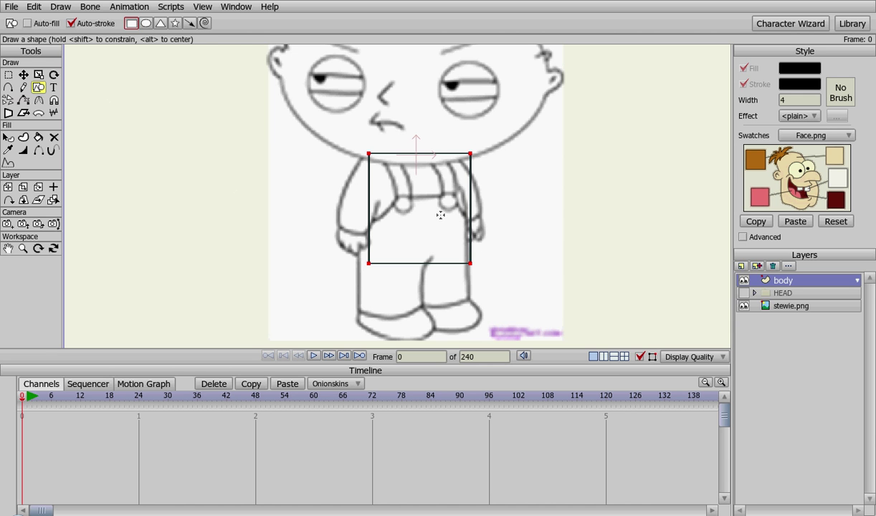
Step: Move the rectangle's four corners to fit the reference torso, from the shoulders down to the waist beside the hands
{"action": "key", "text": "t"}
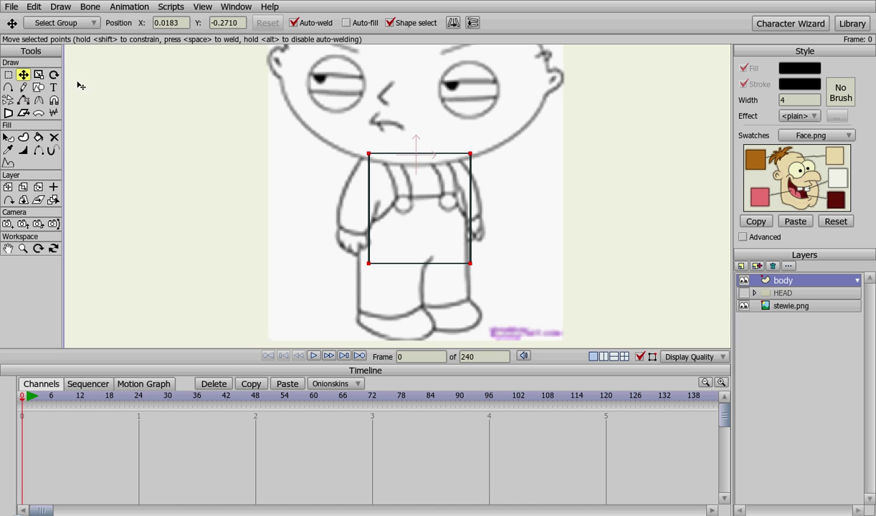
{"action": "left_click_drag", "start_coordinate": [371, 159], "coordinate": [371, 163]}
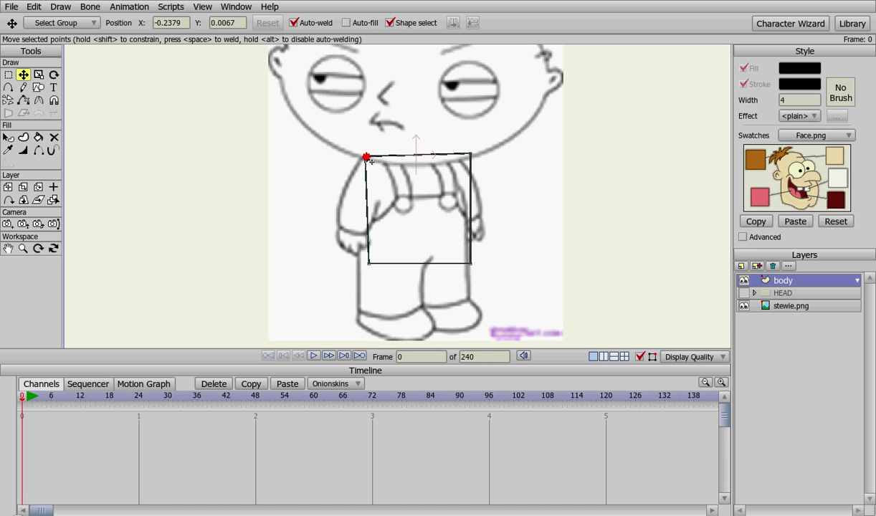
{"action": "left_click_drag", "start_coordinate": [473, 157], "coordinate": [460, 162]}
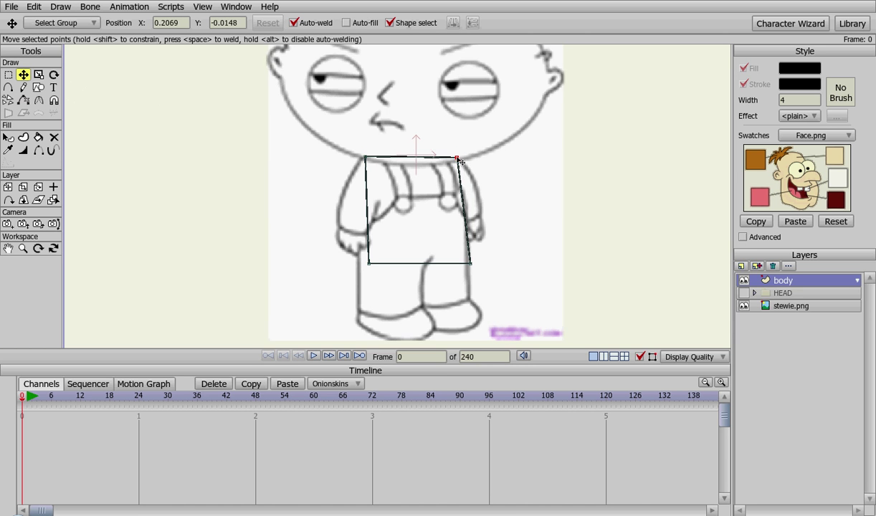
{"action": "left_click_drag", "start_coordinate": [473, 265], "coordinate": [470, 244]}
{"action": "left_click_drag", "start_coordinate": [370, 265], "coordinate": [363, 252]}
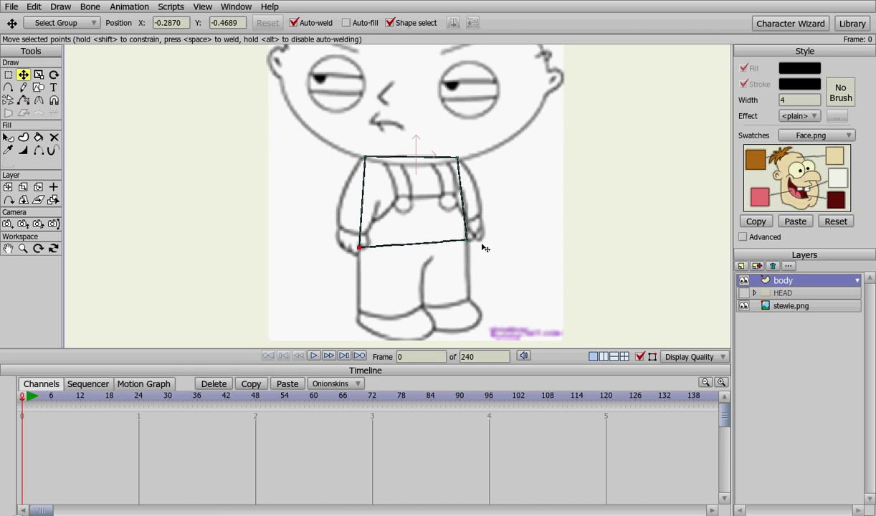
Step: Add points along both sides of the torso outline and shift them so the sides follow the reference body
{"action": "scroll", "coordinate": [488, 208], "scroll_direction": "up", "scroll_amount": 3}
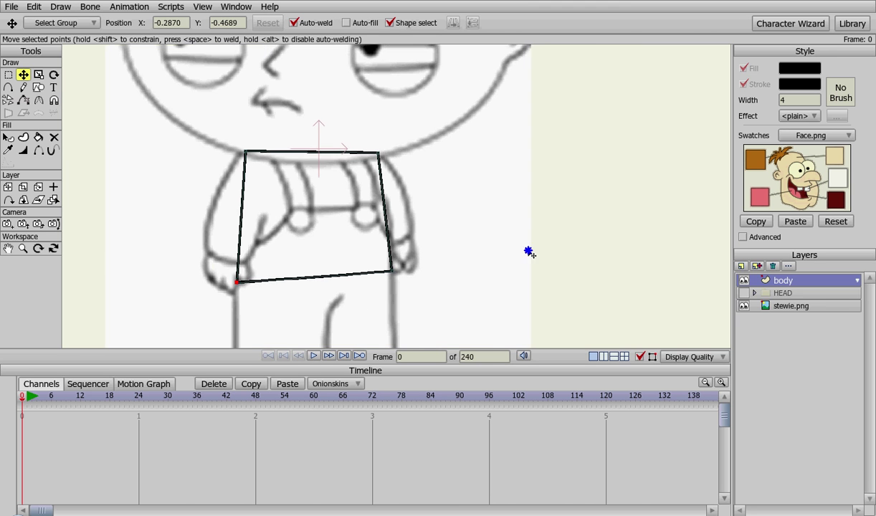
{"action": "left_click_drag", "start_coordinate": [438, 297], "coordinate": [534, 277]}
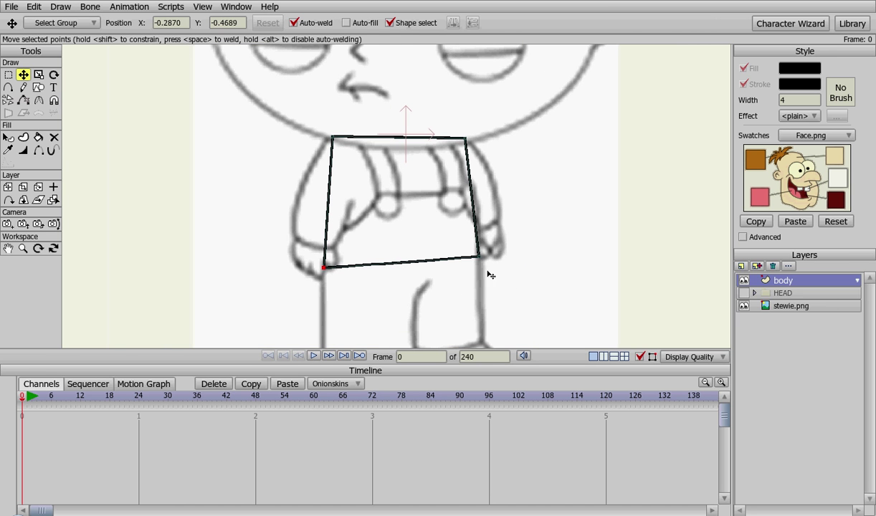
{"action": "key", "text": "a"}
{"action": "left_click_drag", "start_coordinate": [478, 223], "coordinate": [477, 223]}
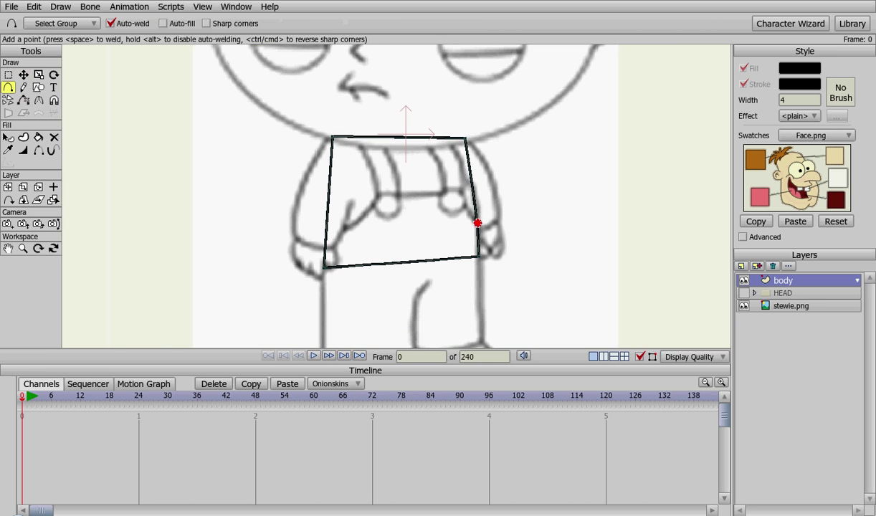
{"action": "left_click_drag", "start_coordinate": [470, 181], "coordinate": [469, 175]}
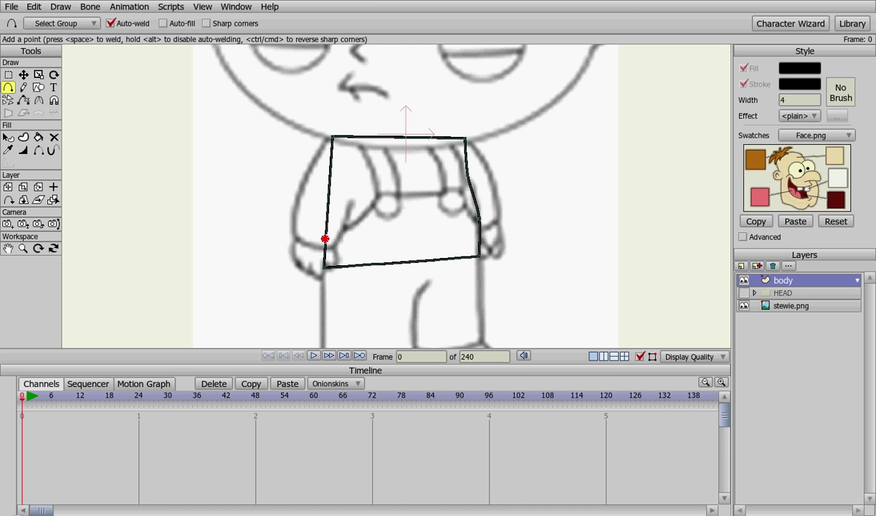
{"action": "left_click_drag", "start_coordinate": [325, 238], "coordinate": [320, 239]}
{"action": "left_click", "coordinate": [328, 207]}
{"action": "left_click", "coordinate": [329, 180]}
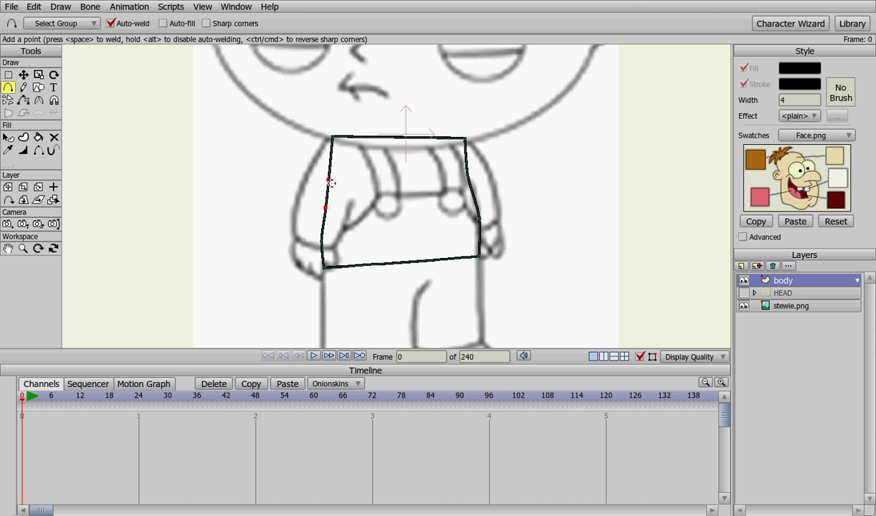
{"action": "left_click_drag", "start_coordinate": [330, 182], "coordinate": [332, 172]}
Step: Add a point on the torso's upper edge, raise it into an arch behind the chin, and nudge both shoulder corners inward
{"action": "left_click_drag", "start_coordinate": [386, 140], "coordinate": [401, 114]}
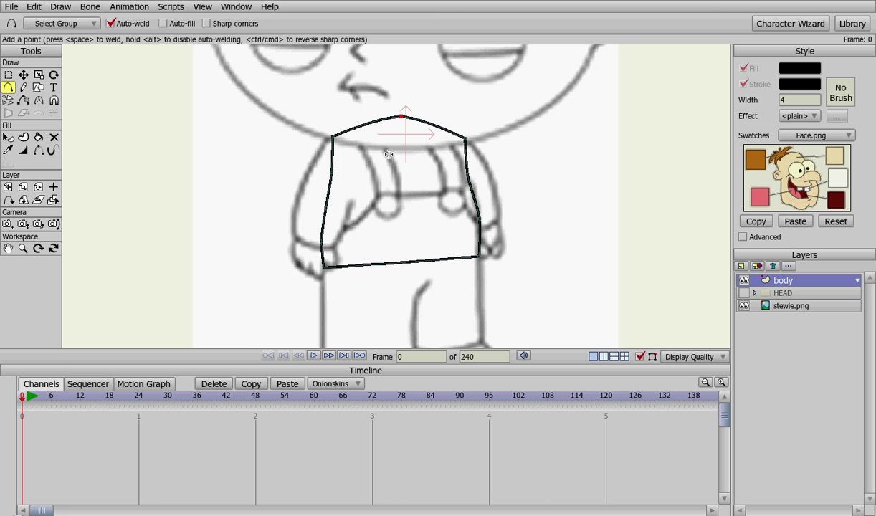
{"action": "left_click", "coordinate": [447, 130]}
{"action": "left_click", "coordinate": [466, 156]}
{"action": "key", "text": "t"}
{"action": "left_click", "coordinate": [464, 140]}
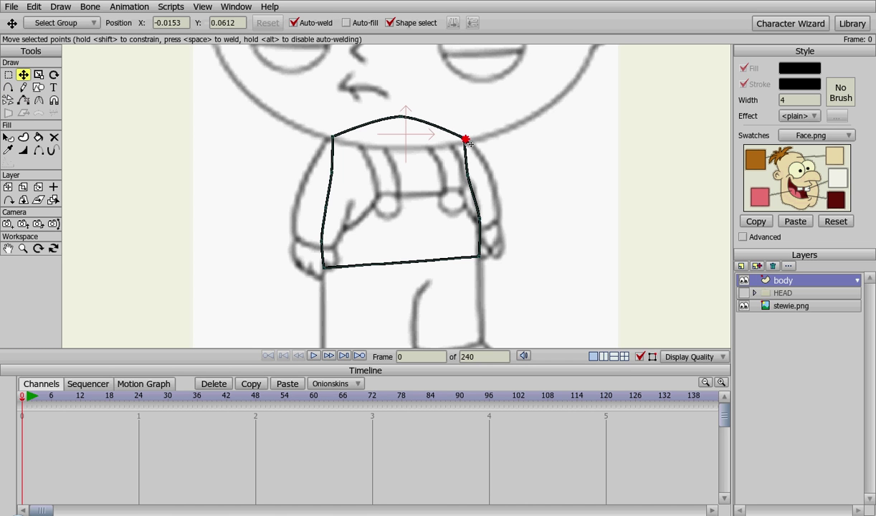
{"action": "left_click", "coordinate": [335, 137]}
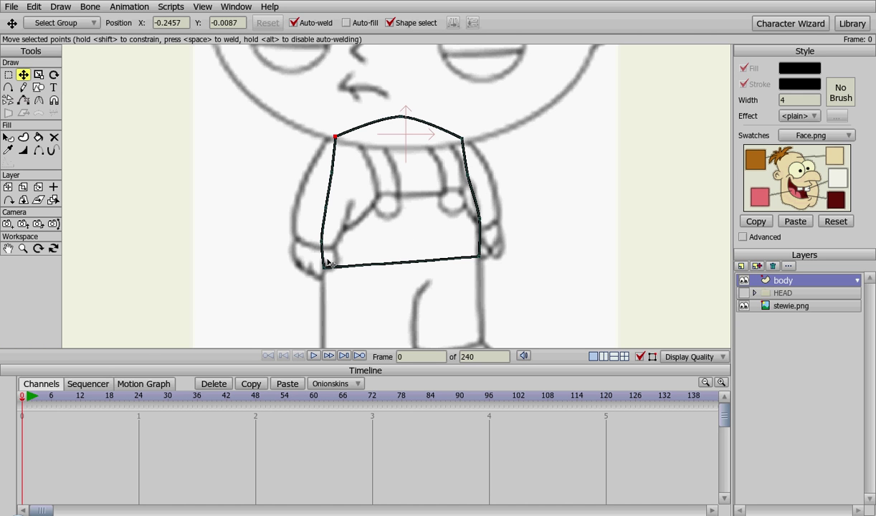
Step: Trace the overalls' edge from the torso's left side up to the left strap button
{"action": "key", "text": "a"}
{"action": "left_click_drag", "start_coordinate": [323, 244], "coordinate": [343, 232]}
{"action": "scroll", "coordinate": [357, 274], "scroll_direction": "up", "scroll_amount": 2}
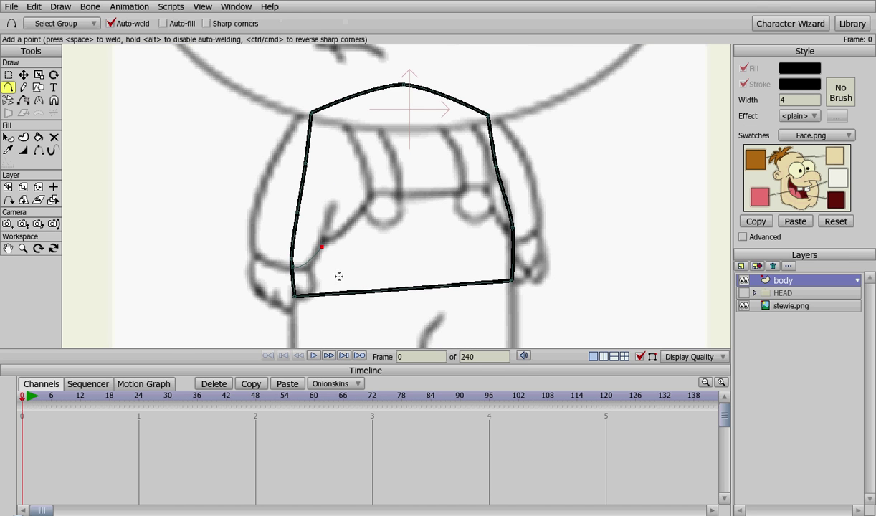
{"action": "key", "text": "t"}
{"action": "left_click_drag", "start_coordinate": [296, 271], "coordinate": [370, 208]}
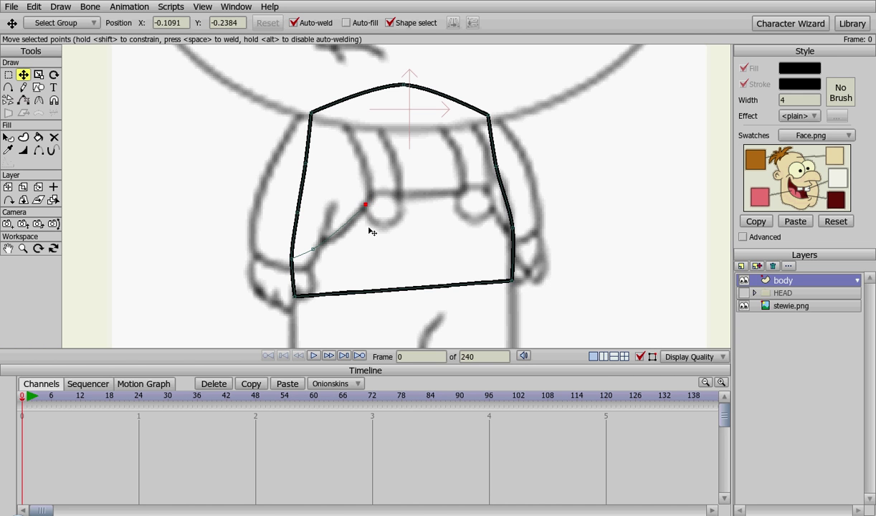
Step: Trace the left strap button and both edges of the left strap up to the torso's arched upper edge
{"action": "key", "text": "a"}
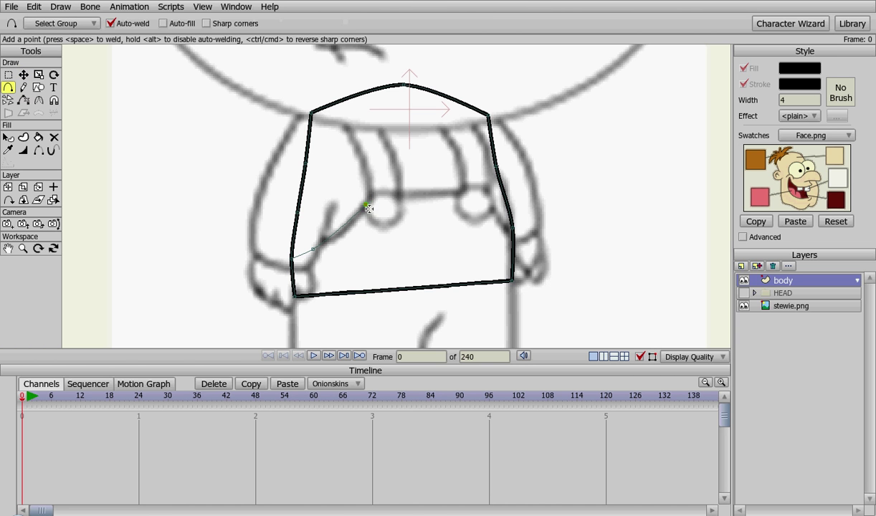
{"action": "left_click_drag", "start_coordinate": [366, 204], "coordinate": [332, 105]}
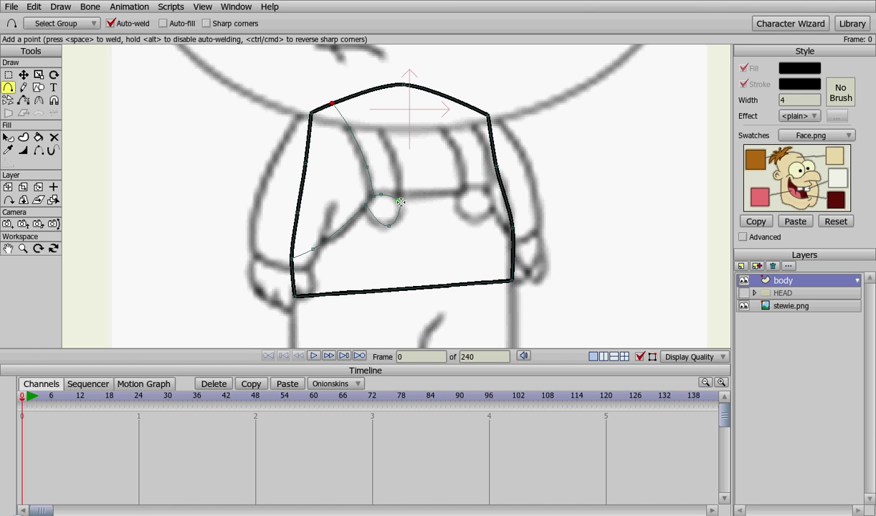
{"action": "left_click_drag", "start_coordinate": [401, 202], "coordinate": [362, 101]}
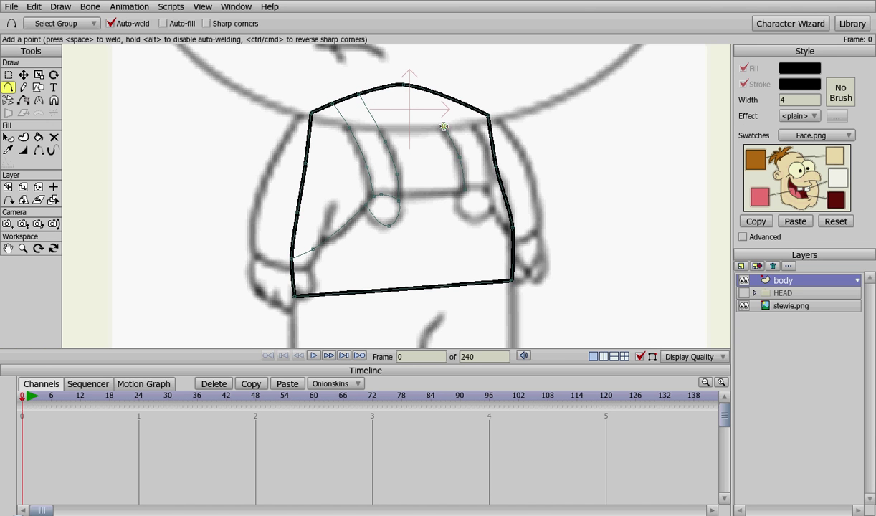
Step: Trace both edges of the right strap up to the arched edge and outline the right strap button
{"action": "left_click_drag", "start_coordinate": [443, 126], "coordinate": [421, 88]}
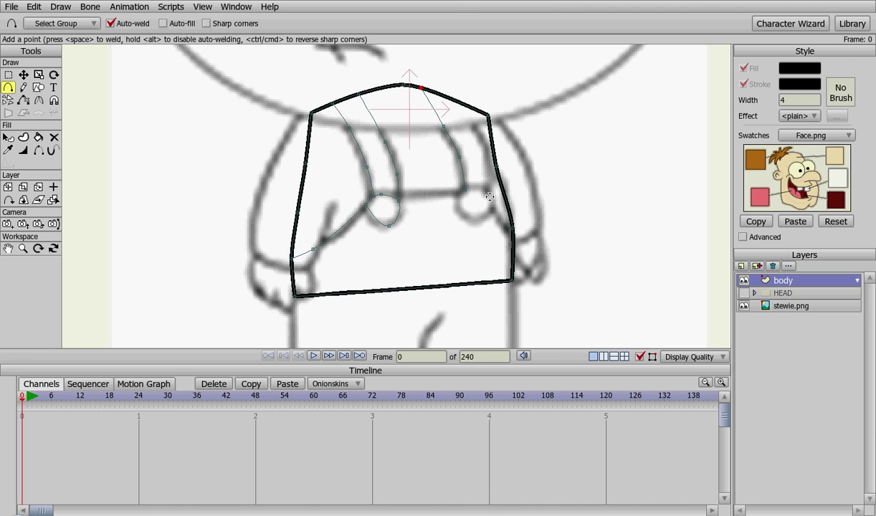
{"action": "left_click_drag", "start_coordinate": [489, 170], "coordinate": [460, 100]}
{"action": "left_click_drag", "start_coordinate": [476, 188], "coordinate": [454, 204]}
{"action": "left_click", "coordinate": [474, 220]}
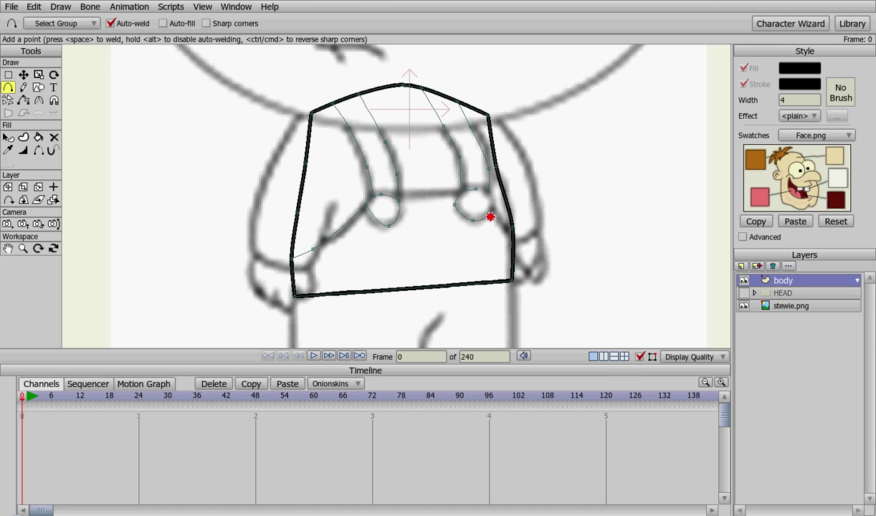
{"action": "left_click", "coordinate": [490, 193]}
Step: Connect the two strap buttons with the bib's upper edge and join the right button to the torso's right side
{"action": "left_click_drag", "start_coordinate": [459, 191], "coordinate": [399, 199]}
{"action": "left_click_drag", "start_coordinate": [475, 188], "coordinate": [491, 191]}
{"action": "left_click", "coordinate": [503, 222]}
{"action": "left_click_drag", "start_coordinate": [504, 222], "coordinate": [513, 231]}
Step: Adjust the curvature of the left strap button's points so the outline rounds out to match the reference
{"action": "scroll", "coordinate": [424, 265], "scroll_direction": "up", "scroll_amount": 2}
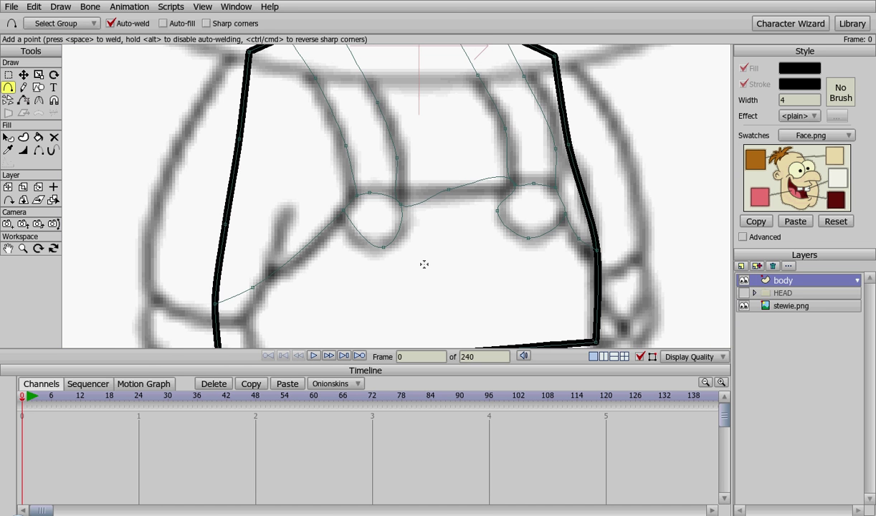
{"action": "scroll", "coordinate": [441, 258], "scroll_direction": "up", "scroll_amount": 2}
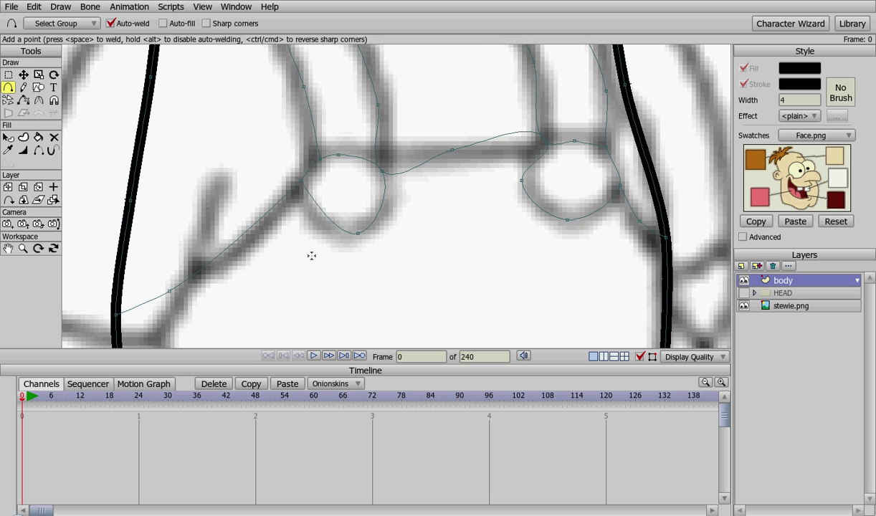
{"action": "key", "text": "c"}
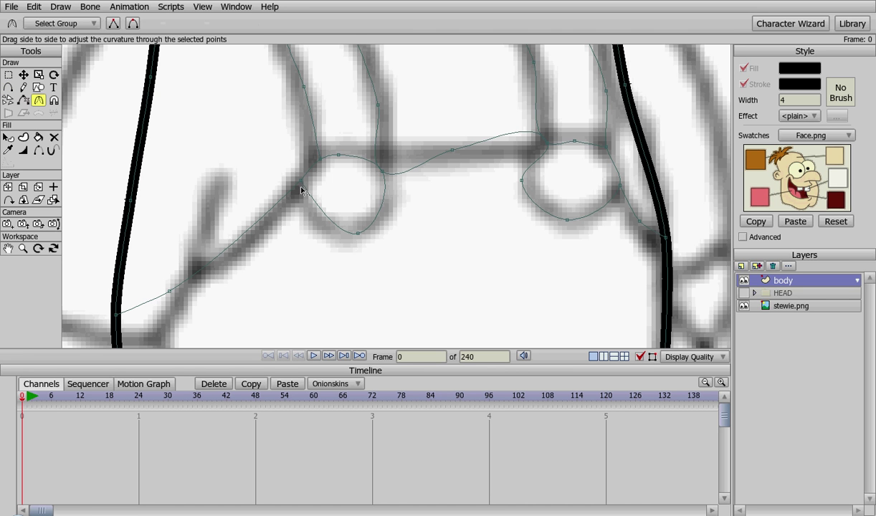
{"action": "mouse_move", "coordinate": [304, 184]}
{"action": "left_mouse_down"}
{"action": "mouse_move", "coordinate": [269, 190]}
{"action": "mouse_move", "coordinate": [297, 192]}
{"action": "left_mouse_up"}
{"action": "left_click_drag", "start_coordinate": [359, 234], "coordinate": [590, 208]}
{"action": "mouse_move", "coordinate": [385, 174]}
{"action": "left_mouse_down"}
{"action": "mouse_move", "coordinate": [330, 172]}
{"action": "mouse_move", "coordinate": [286, 141]}
{"action": "mouse_move", "coordinate": [336, 135]}
{"action": "mouse_move", "coordinate": [368, 180]}
{"action": "mouse_move", "coordinate": [352, 151]}
{"action": "mouse_move", "coordinate": [360, 153]}
{"action": "left_mouse_up"}
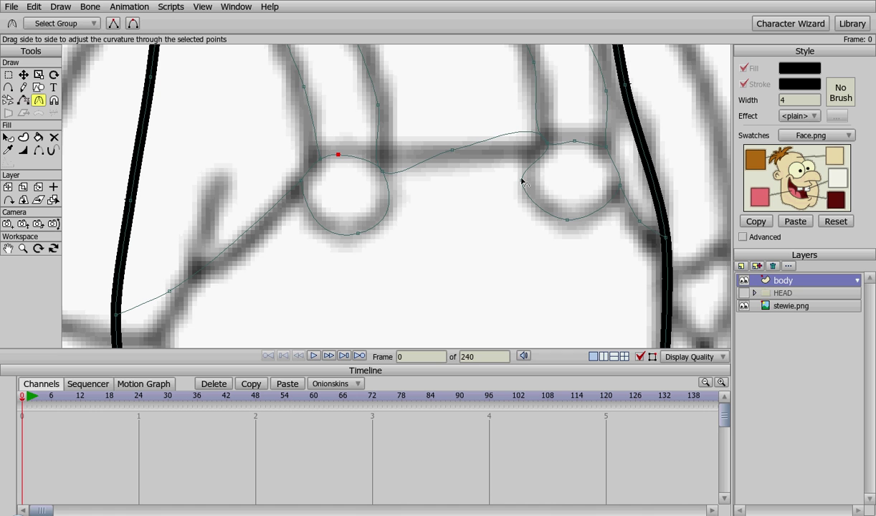
Step: Round the right strap button with the Curvature tool and sharpen the ends of the bib's upper edge
{"action": "left_click_drag", "start_coordinate": [521, 180], "coordinate": [562, 181]}
{"action": "left_click", "coordinate": [568, 220]}
{"action": "left_click", "coordinate": [618, 185]}
{"action": "left_click", "coordinate": [607, 147]}
{"action": "left_click_drag", "start_coordinate": [545, 142], "coordinate": [371, 136]}
{"action": "left_click", "coordinate": [382, 172]}
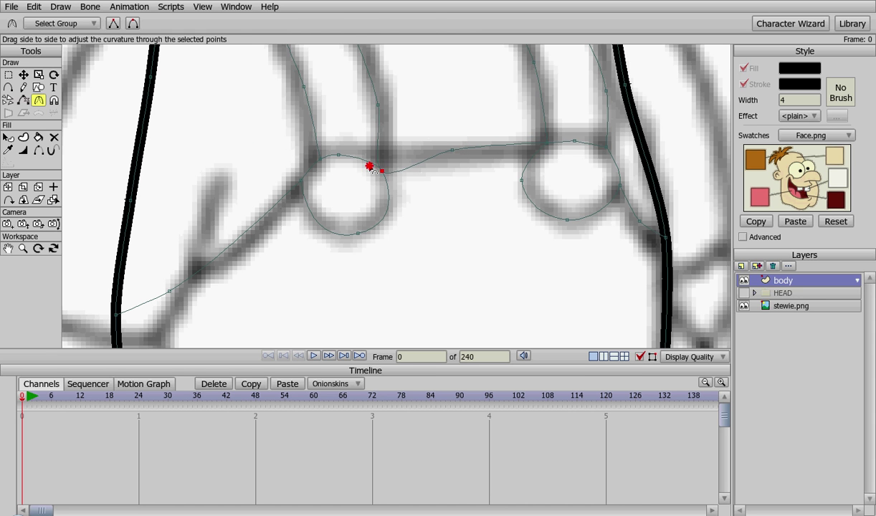
Step: Move the left strap button's upper points and the midpoint of the bib edge onto the reference lines
{"action": "key", "text": "t"}
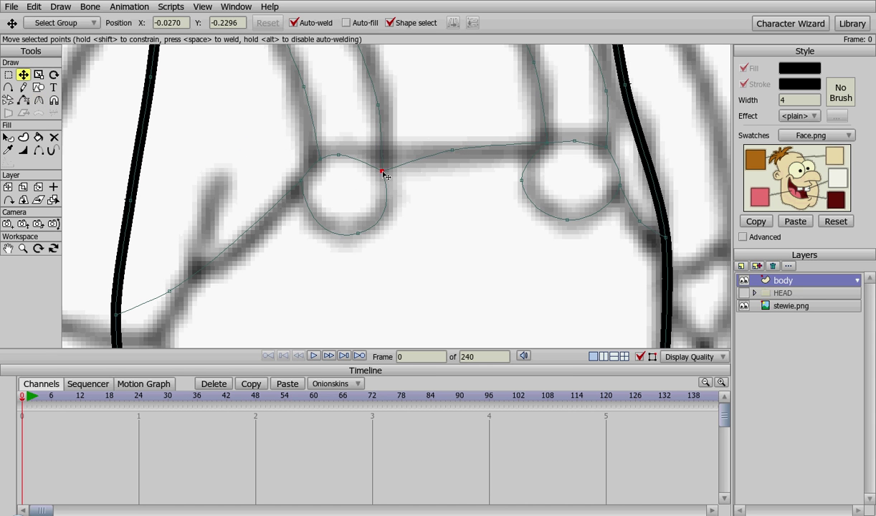
{"action": "left_click_drag", "start_coordinate": [371, 168], "coordinate": [312, 164]}
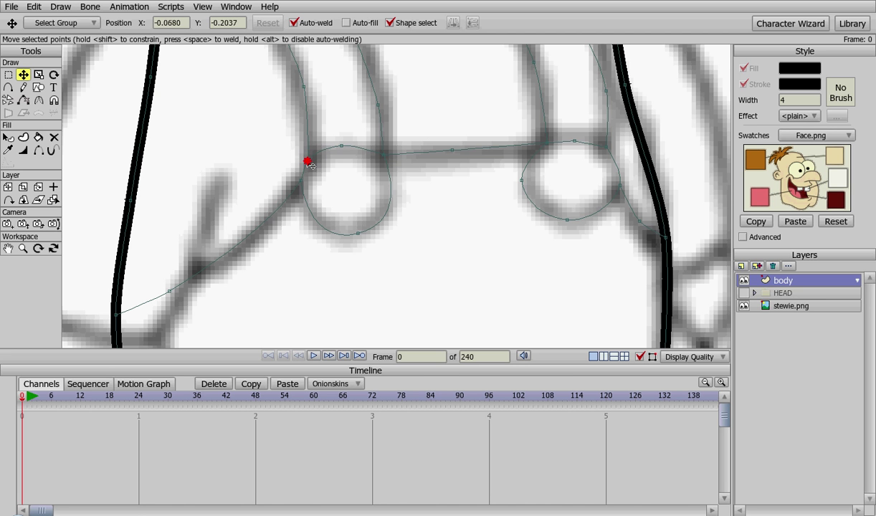
{"action": "left_click", "coordinate": [383, 156]}
{"action": "left_click_drag", "start_coordinate": [455, 153], "coordinate": [458, 149]}
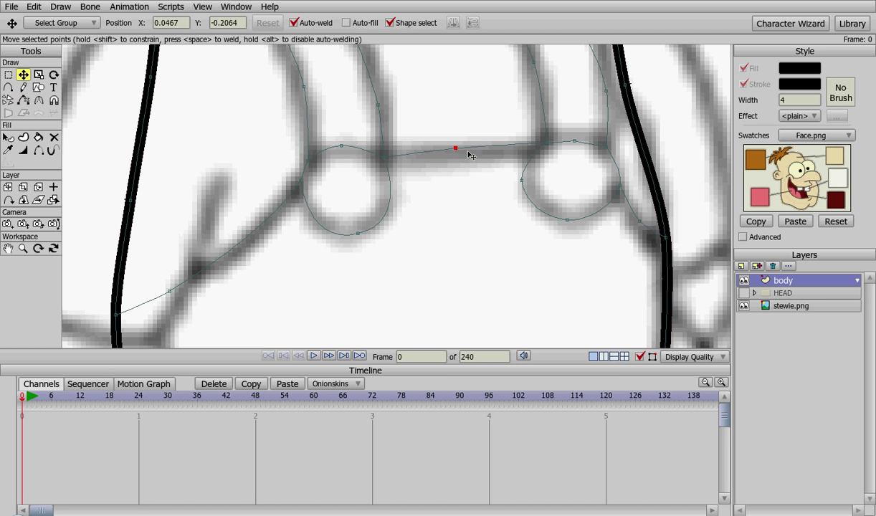
Step: Move the right strap button's side points and strap corners onto the reference lines
{"action": "left_click_drag", "start_coordinate": [547, 143], "coordinate": [540, 149]}
{"action": "left_click_drag", "start_coordinate": [522, 180], "coordinate": [528, 184]}
{"action": "left_click", "coordinate": [621, 187]}
{"action": "left_click_drag", "start_coordinate": [624, 190], "coordinate": [610, 146]}
{"action": "left_click", "coordinate": [574, 142]}
Step: Adjust the curvature of the right strap button's points and raise its top point slightly
{"action": "key", "text": "c"}
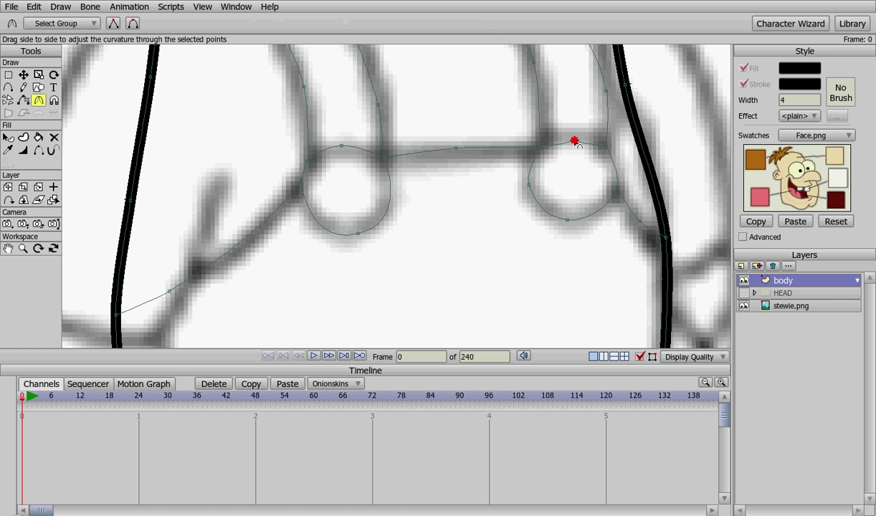
{"action": "left_click", "coordinate": [594, 183]}
{"action": "key", "text": "a"}
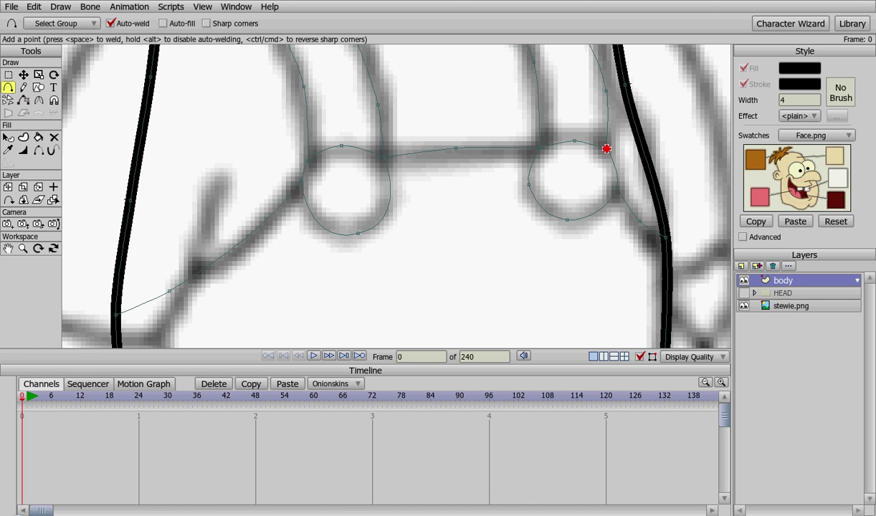
{"action": "key", "text": "c"}
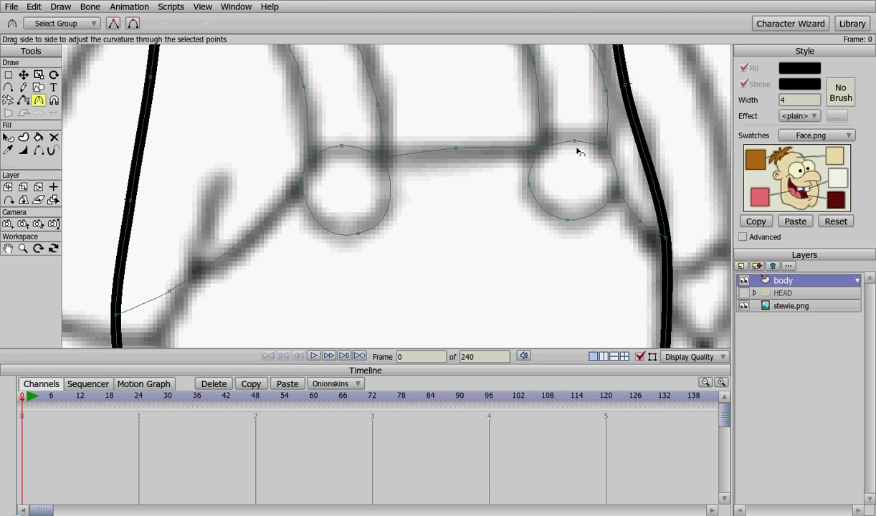
{"action": "left_click", "coordinate": [574, 141]}
{"action": "key", "text": "t"}
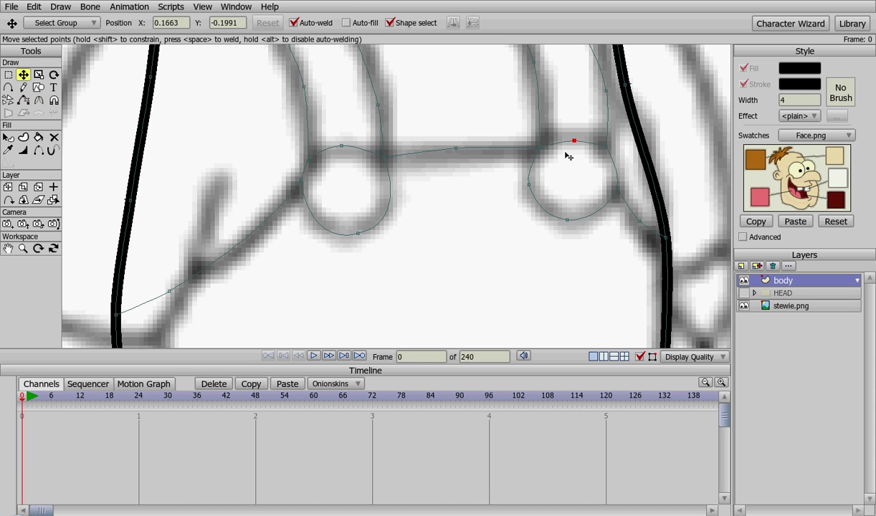
{"action": "left_click_drag", "start_coordinate": [574, 141], "coordinate": [574, 134]}
Step: Create stroke shapes from the bib's upper edge, the right button, the right strap's lines and the bib's right side curve
{"action": "scroll", "coordinate": [543, 163], "scroll_direction": "down", "scroll_amount": 4}
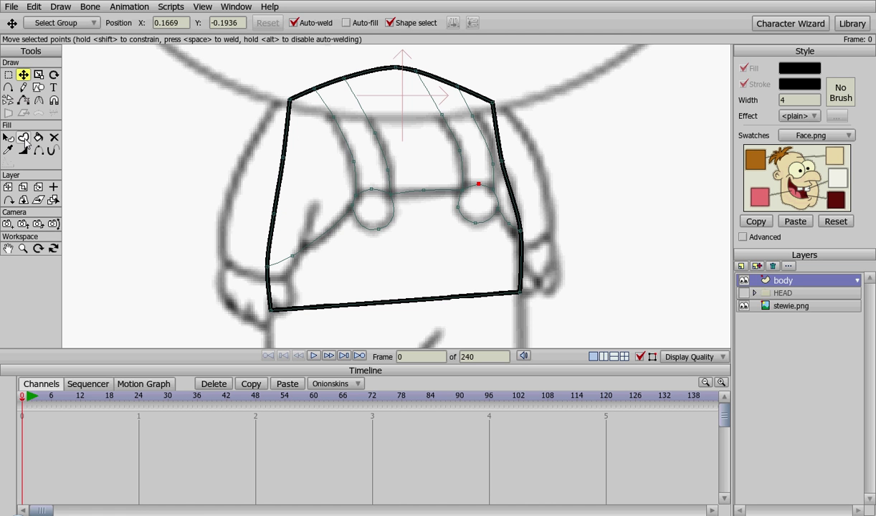
{"action": "left_click", "coordinate": [26, 141]}
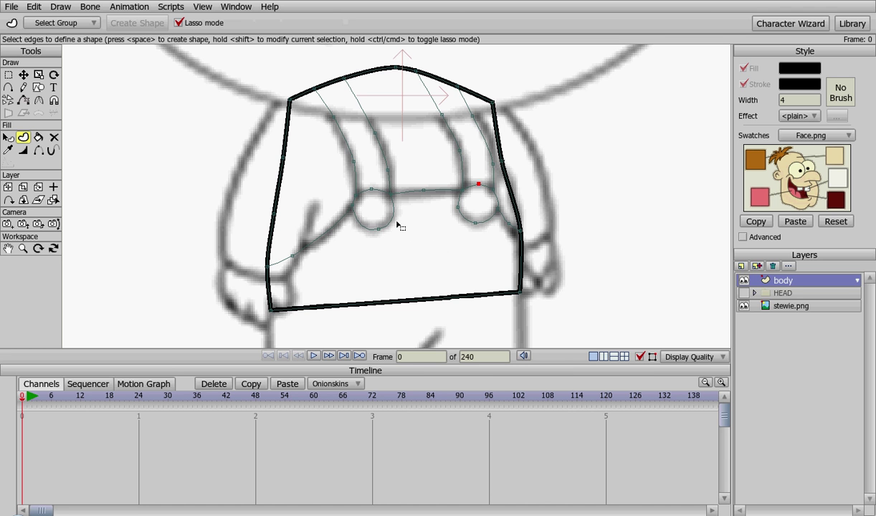
{"action": "left_click", "coordinate": [414, 193]}
{"action": "key", "text": "space"}
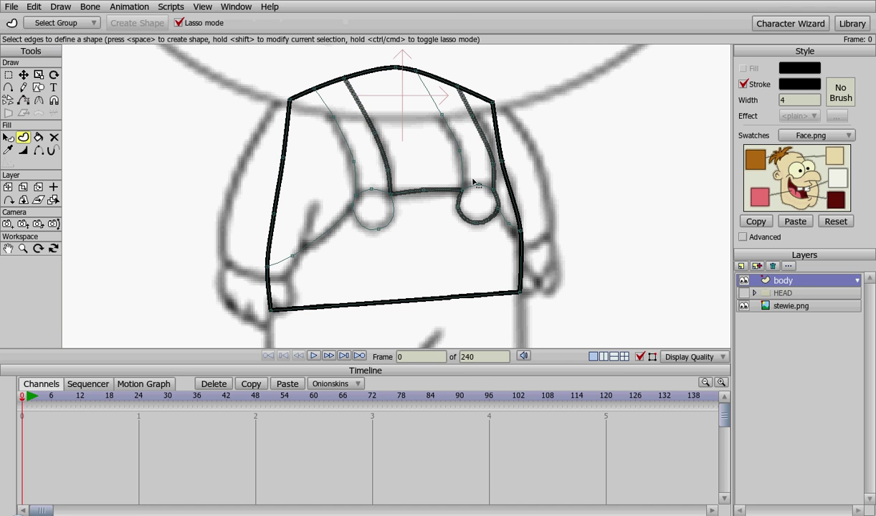
{"action": "left_click", "coordinate": [476, 192]}
{"action": "key", "text": "space"}
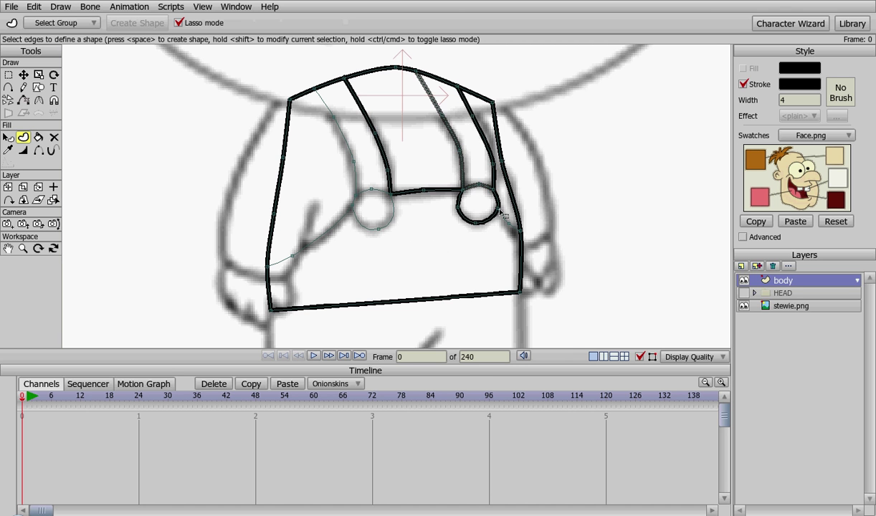
{"action": "left_click", "coordinate": [505, 224]}
{"action": "key", "text": "space"}
Step: Create stroke shapes from the left button with the bib's left side curve and from the left strap's outer line
{"action": "left_click", "coordinate": [395, 215]}
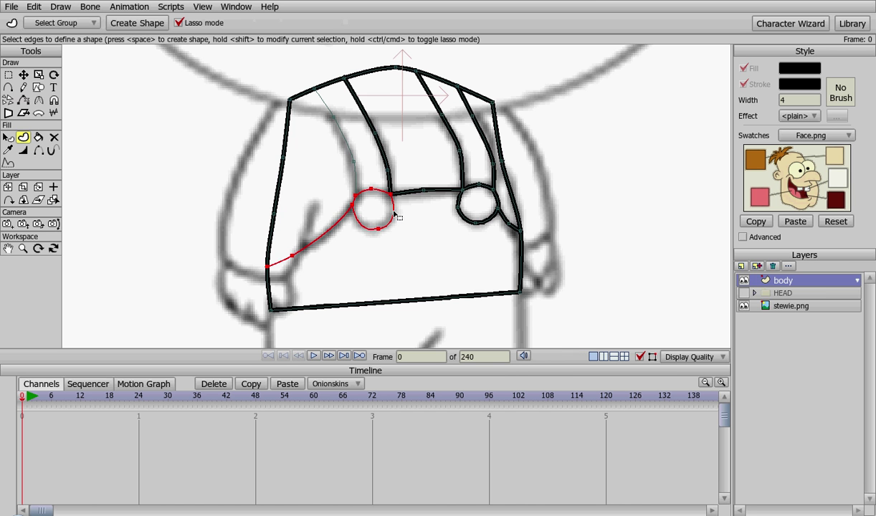
{"action": "key", "text": "space"}
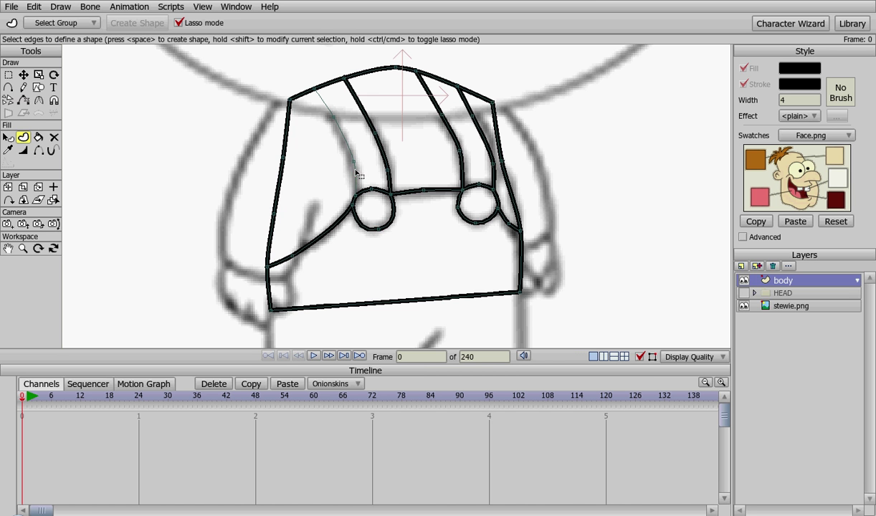
{"action": "left_click", "coordinate": [357, 173]}
{"action": "key", "text": "space"}
Step: Reshape the torso outline by shifting its right side, right shoulder, top and lower-right points, and bow the bottom edge downward with an added point
{"action": "scroll", "coordinate": [508, 239], "scroll_direction": "down", "scroll_amount": 2}
{"action": "scroll", "coordinate": [523, 219], "scroll_direction": "up", "scroll_amount": 2}
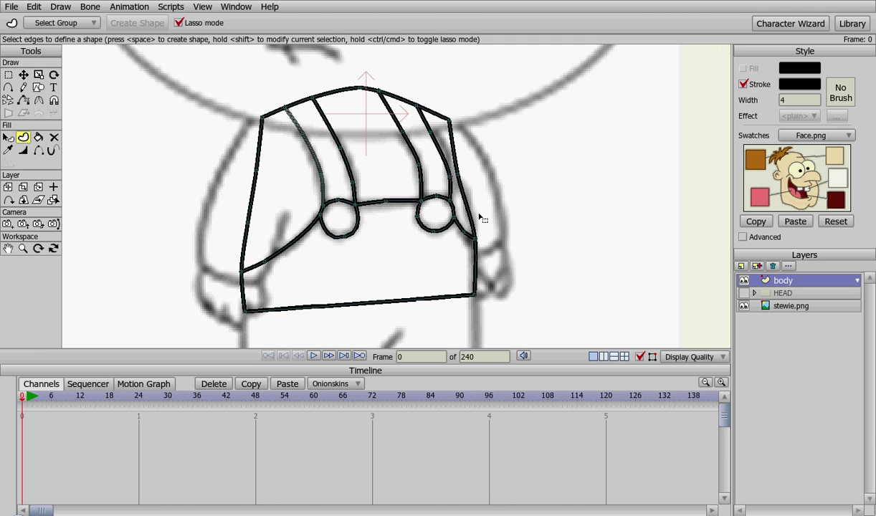
{"action": "key", "text": "t"}
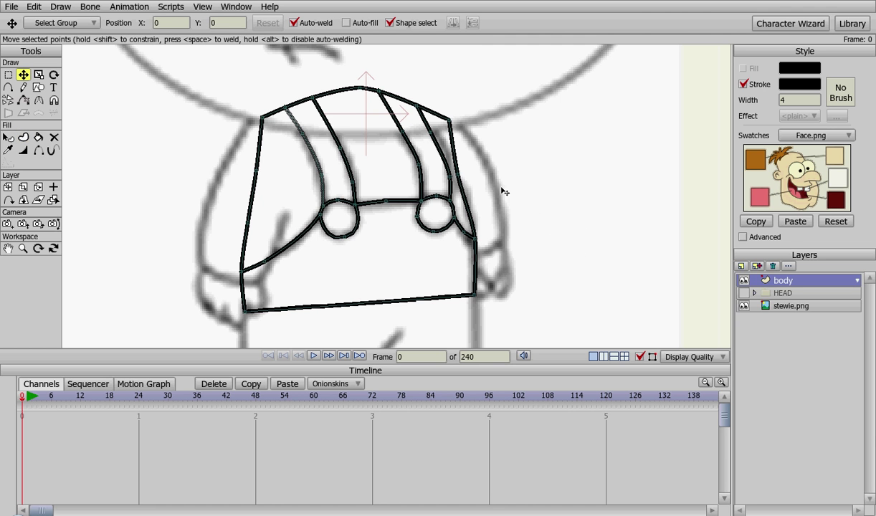
{"action": "left_click", "coordinate": [462, 176]}
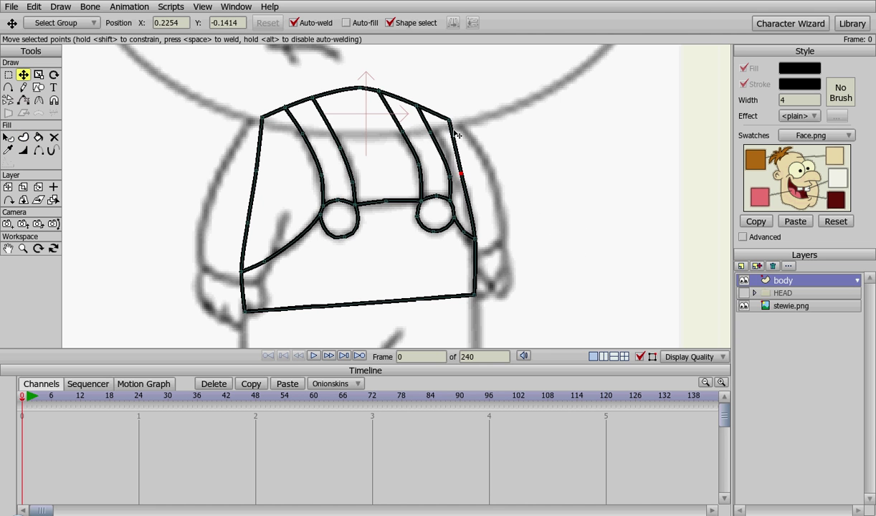
{"action": "left_click_drag", "start_coordinate": [453, 127], "coordinate": [446, 124]}
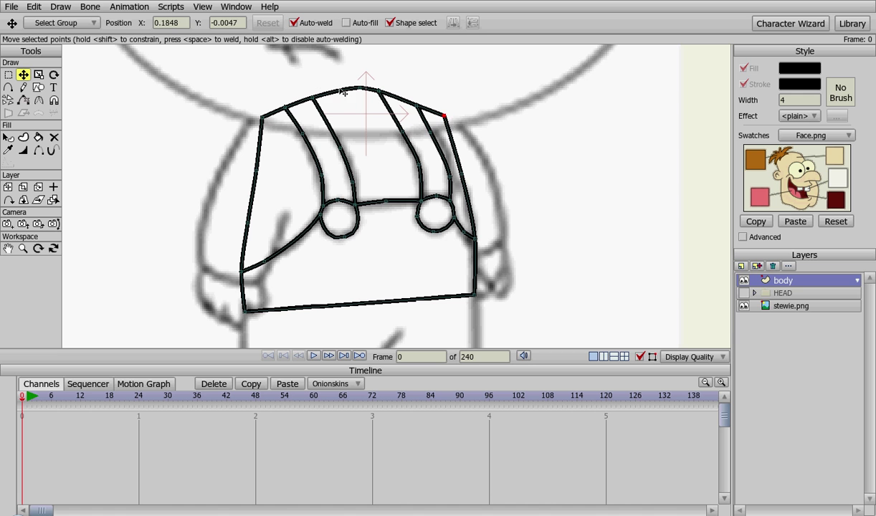
{"action": "left_click_drag", "start_coordinate": [355, 87], "coordinate": [360, 94]}
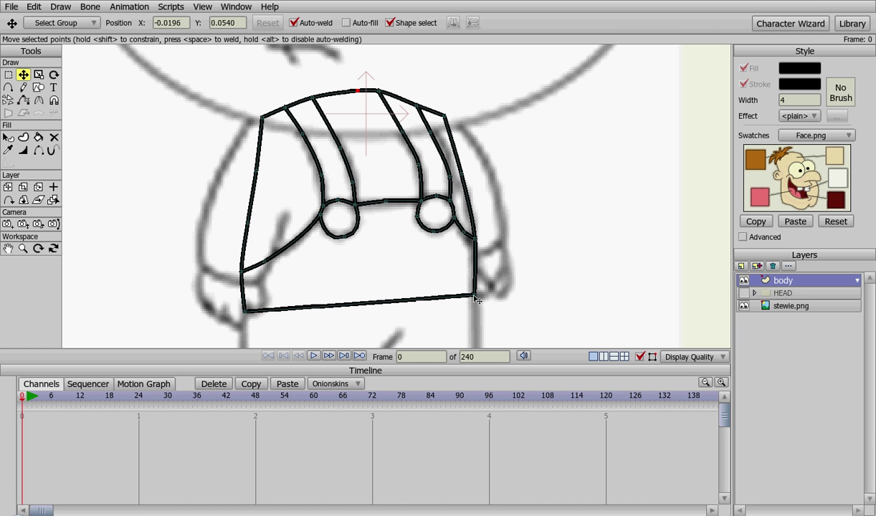
{"action": "left_click_drag", "start_coordinate": [475, 300], "coordinate": [477, 305]}
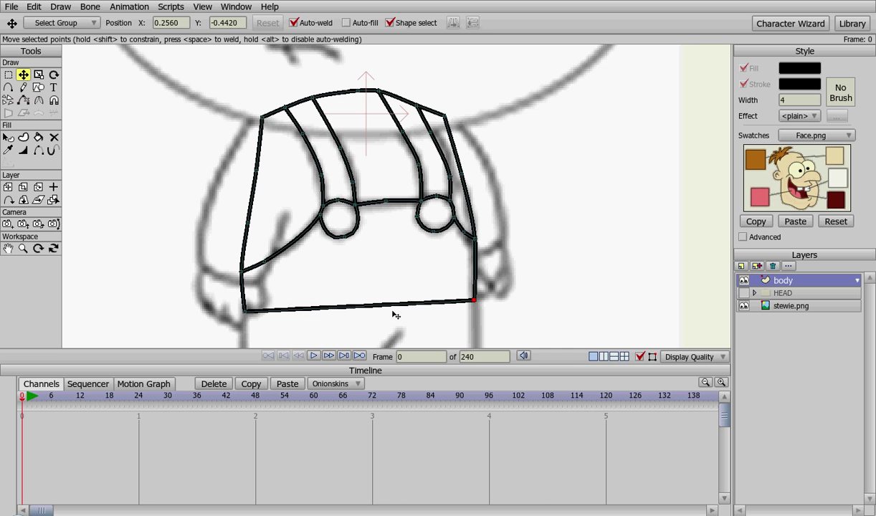
{"action": "key", "text": "a"}
{"action": "left_click_drag", "start_coordinate": [368, 304], "coordinate": [368, 315]}
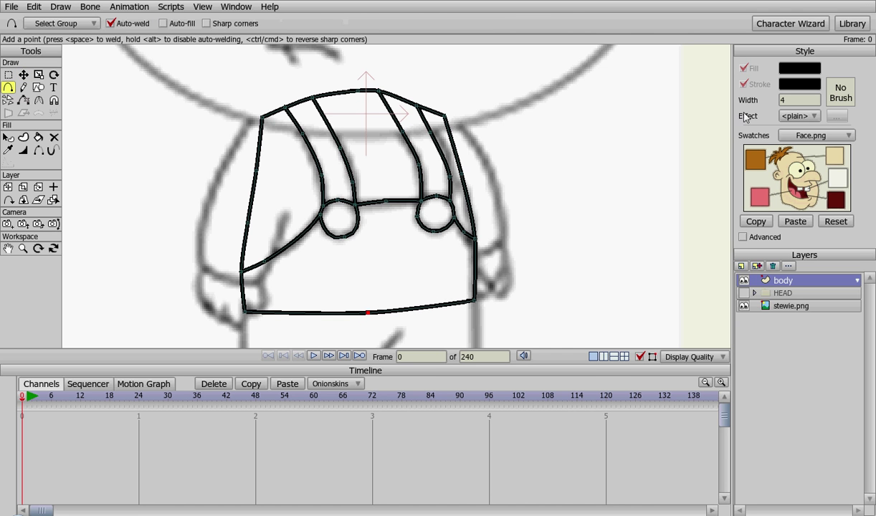
Step: Show the advanced style options and create a style named shirt that defines fill, stroke and width
{"action": "left_click", "coordinate": [743, 237]}
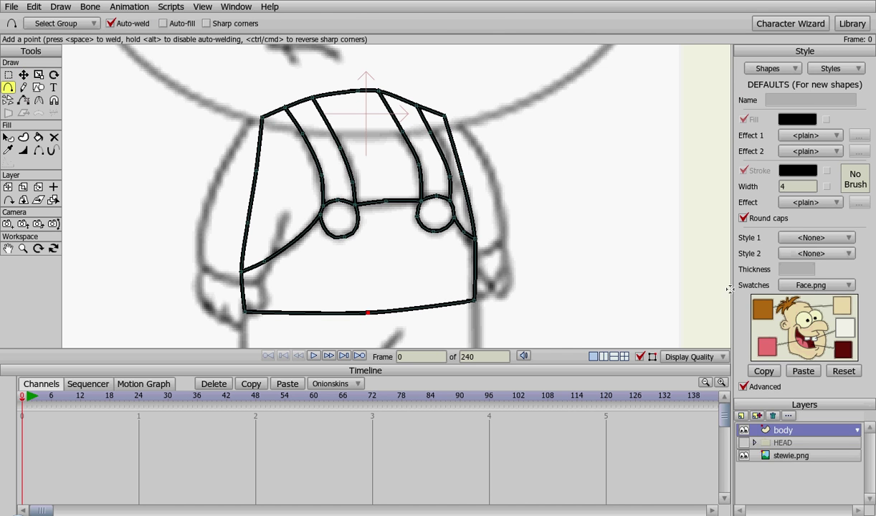
{"action": "left_click", "coordinate": [838, 71]}
{"action": "left_click", "coordinate": [840, 79]}
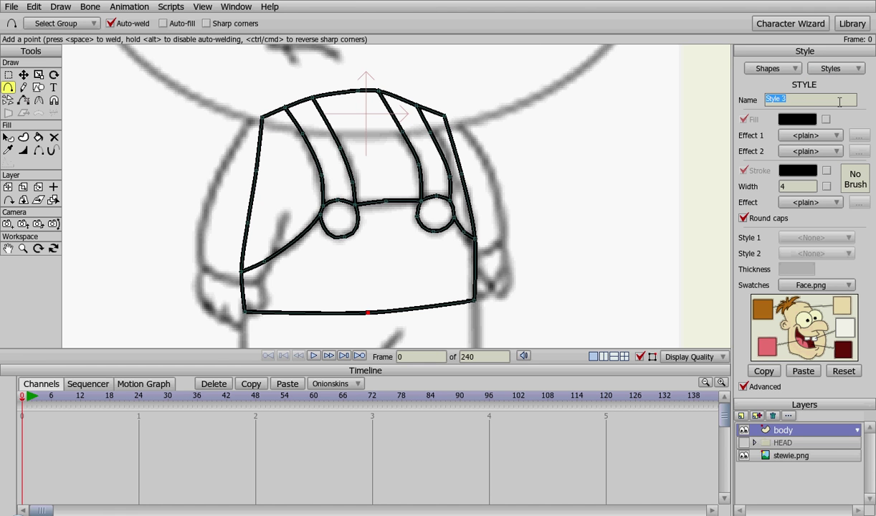
{"action": "type", "text": "shirt"}
{"action": "key", "text": "Return"}
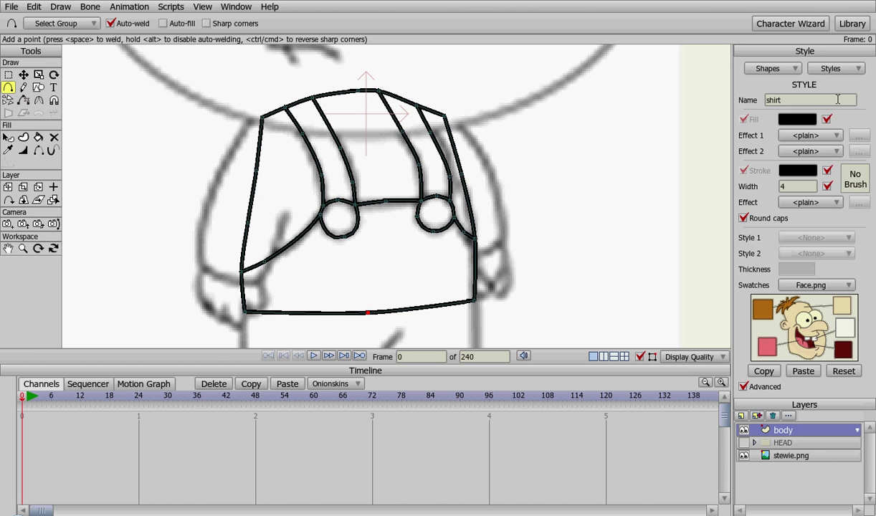
Step: Set the shirt style's fill colour to white (FFFFFF)
{"action": "left_click", "coordinate": [799, 173]}
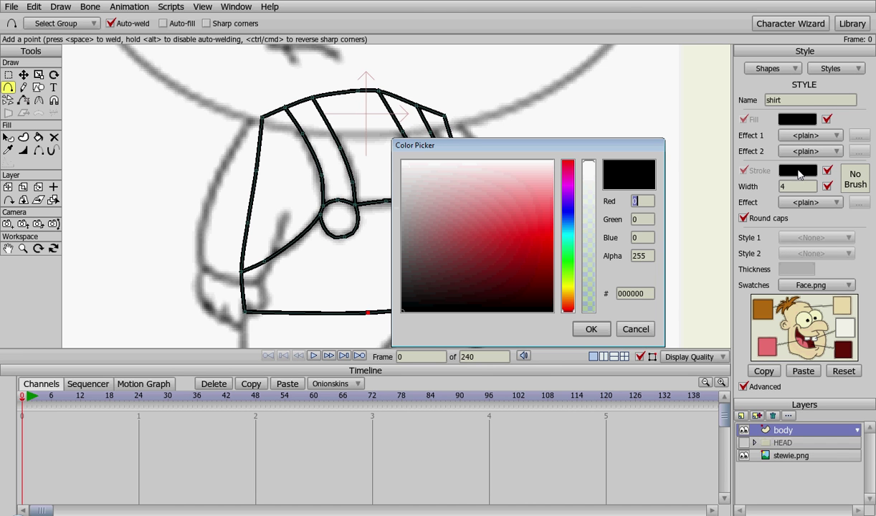
{"action": "left_click", "coordinate": [647, 324]}
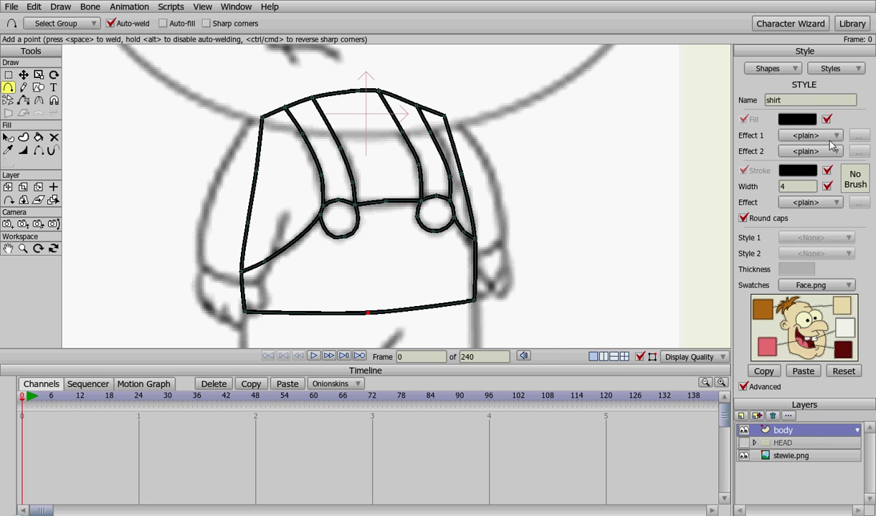
{"action": "left_click", "coordinate": [805, 120]}
{"action": "left_click_drag", "start_coordinate": [487, 274], "coordinate": [382, 131]}
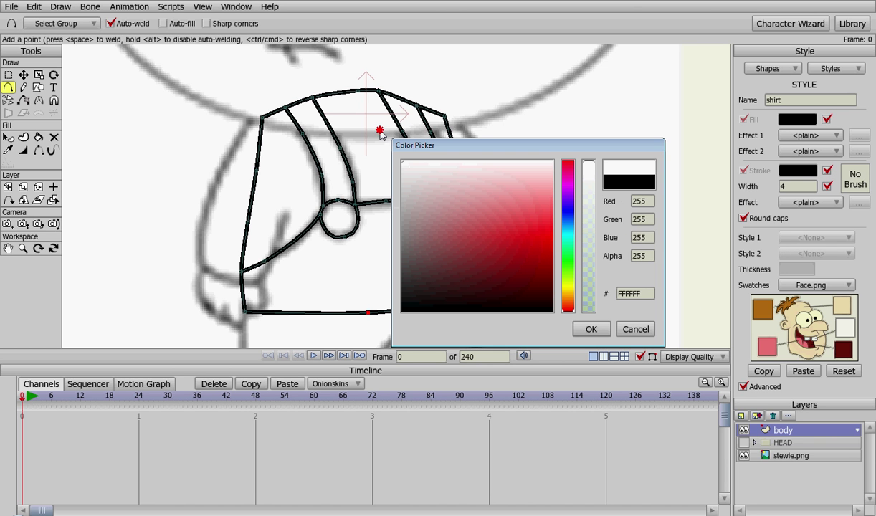
{"action": "left_click", "coordinate": [591, 329]}
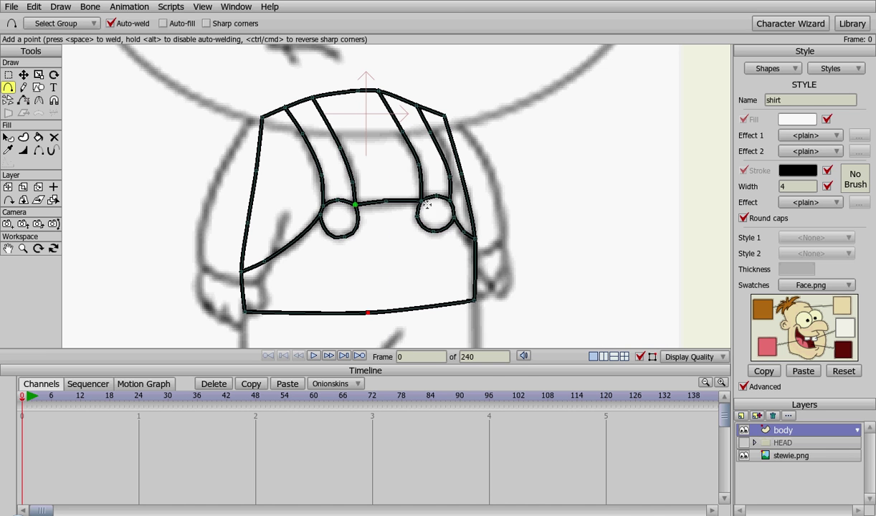
Step: Create filled shapes with the shirt style for the left, centre and right shirt areas around the straps
{"action": "key", "text": "q"}
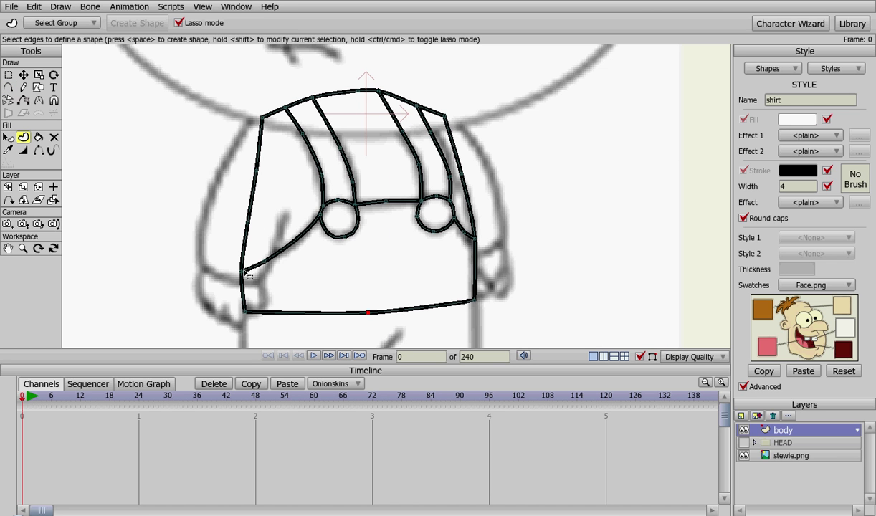
{"action": "mouse_move", "coordinate": [231, 274]}
{"action": "left_mouse_down"}
{"action": "mouse_move", "coordinate": [305, 260]}
{"action": "mouse_move", "coordinate": [325, 232]}
{"action": "mouse_move", "coordinate": [324, 140]}
{"action": "mouse_move", "coordinate": [293, 106]}
{"action": "mouse_move", "coordinate": [261, 99]}
{"action": "mouse_move", "coordinate": [219, 172]}
{"action": "mouse_move", "coordinate": [241, 273]}
{"action": "left_mouse_up"}
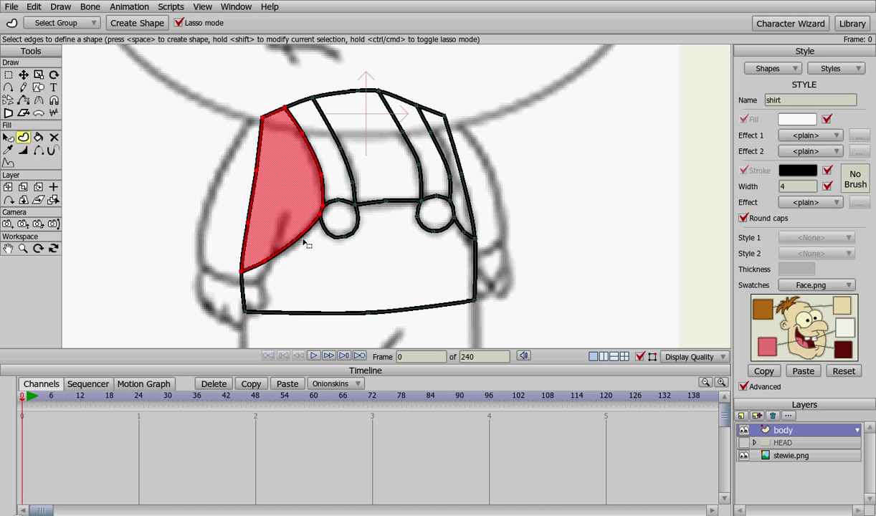
{"action": "key", "text": "space"}
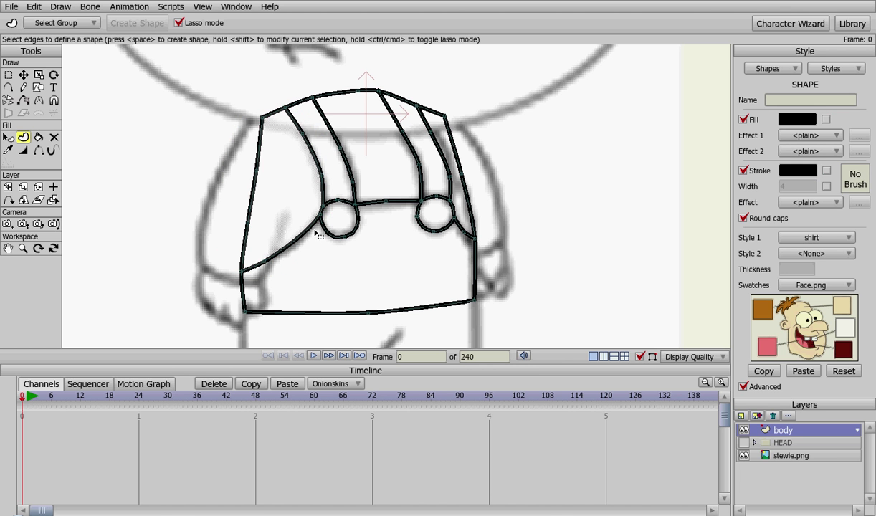
{"action": "mouse_move", "coordinate": [301, 87]}
{"action": "left_mouse_down"}
{"action": "mouse_move", "coordinate": [347, 209]}
{"action": "mouse_move", "coordinate": [424, 208]}
{"action": "mouse_move", "coordinate": [425, 159]}
{"action": "mouse_move", "coordinate": [384, 90]}
{"action": "mouse_move", "coordinate": [357, 73]}
{"action": "mouse_move", "coordinate": [322, 76]}
{"action": "mouse_move", "coordinate": [298, 88]}
{"action": "left_mouse_up"}
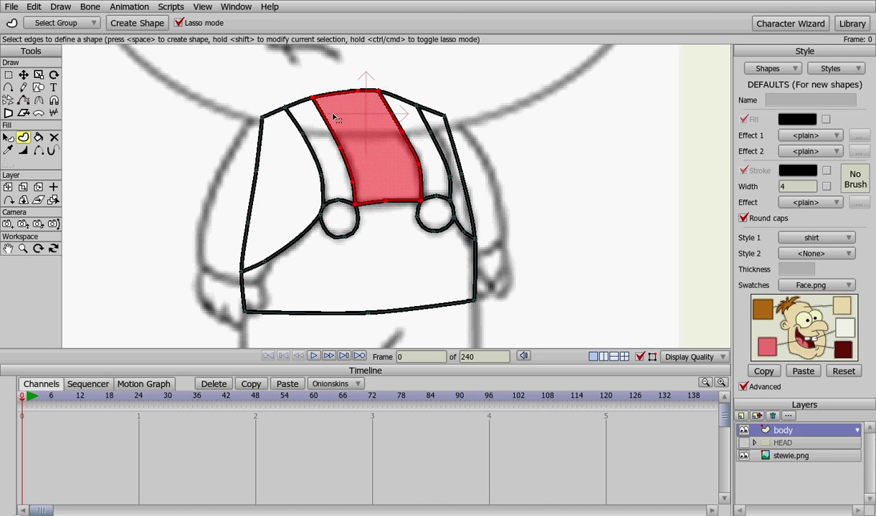
{"action": "key", "text": "space"}
{"action": "mouse_move", "coordinate": [408, 94]}
{"action": "left_mouse_down"}
{"action": "mouse_move", "coordinate": [452, 230]}
{"action": "mouse_move", "coordinate": [462, 243]}
{"action": "mouse_move", "coordinate": [489, 242]}
{"action": "mouse_move", "coordinate": [487, 191]}
{"action": "mouse_move", "coordinate": [445, 96]}
{"action": "mouse_move", "coordinate": [412, 101]}
{"action": "left_mouse_up"}
{"action": "key", "text": "space"}
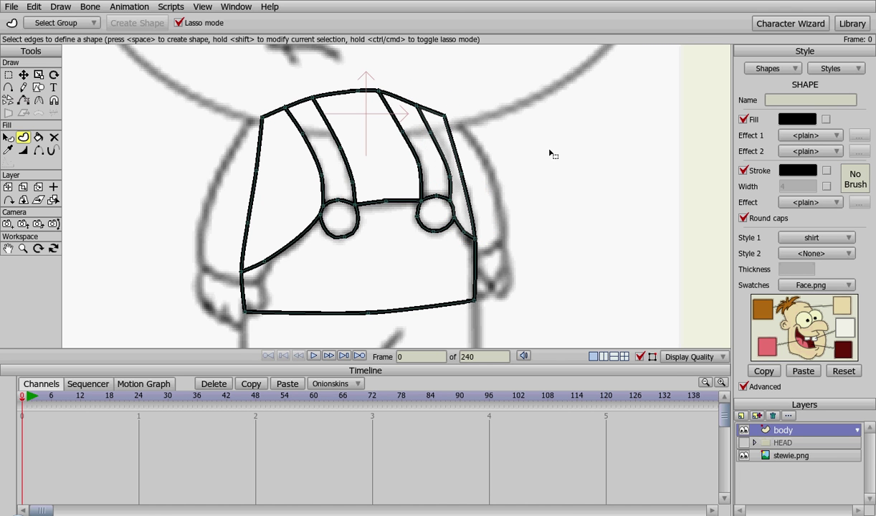
{"action": "left_click", "coordinate": [812, 237]}
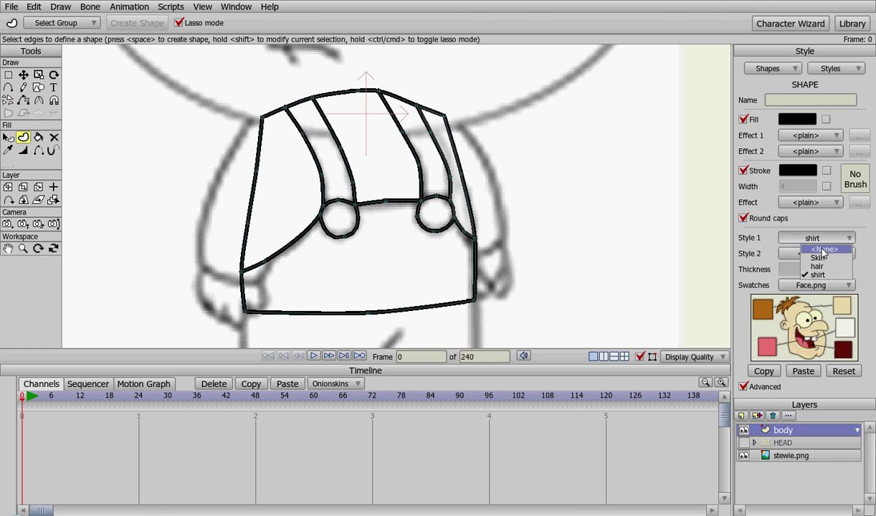
{"action": "left_click", "coordinate": [774, 227]}
{"action": "left_click", "coordinate": [796, 237]}
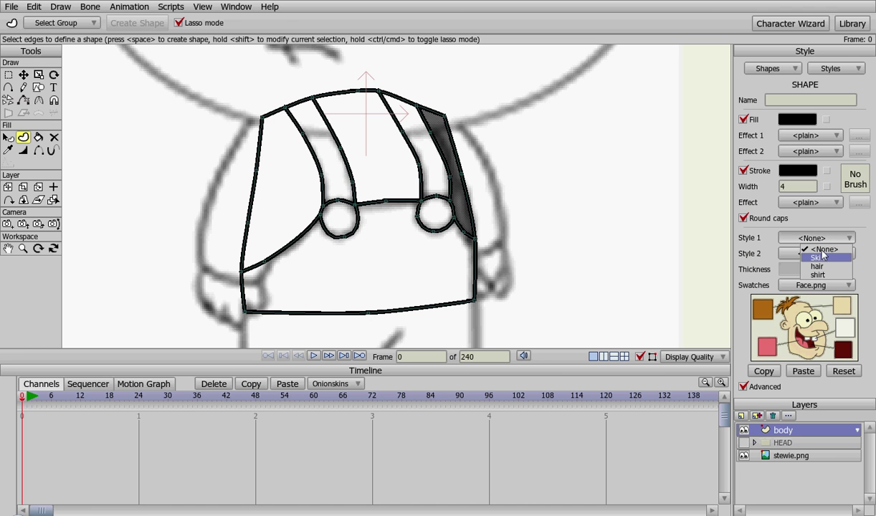
{"action": "left_click", "coordinate": [818, 274]}
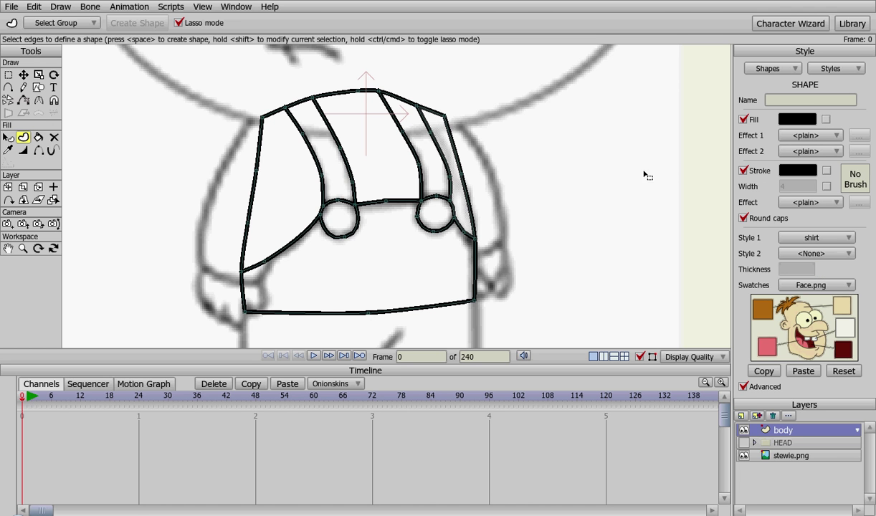
Step: Deselect the shape and set Style 1 for new shapes to None
{"action": "left_click", "coordinate": [605, 168]}
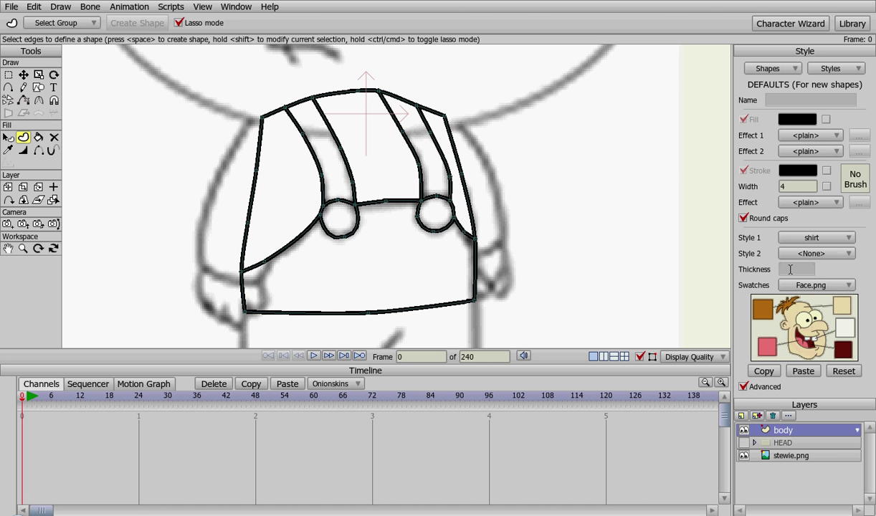
{"action": "left_click", "coordinate": [799, 238]}
{"action": "left_click", "coordinate": [782, 246]}
Step: Create a new style named pants that defines fill, stroke and width
{"action": "left_click", "coordinate": [857, 69]}
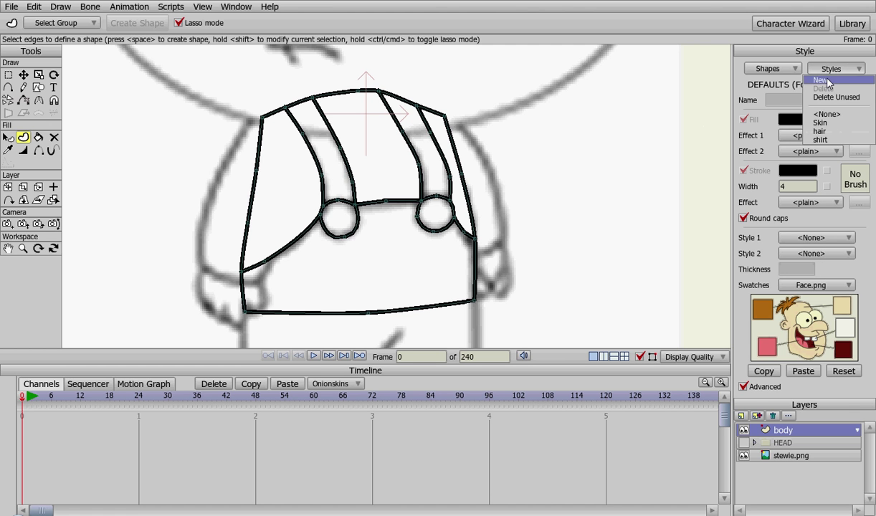
{"action": "left_click", "coordinate": [828, 79]}
{"action": "type", "text": "P"}
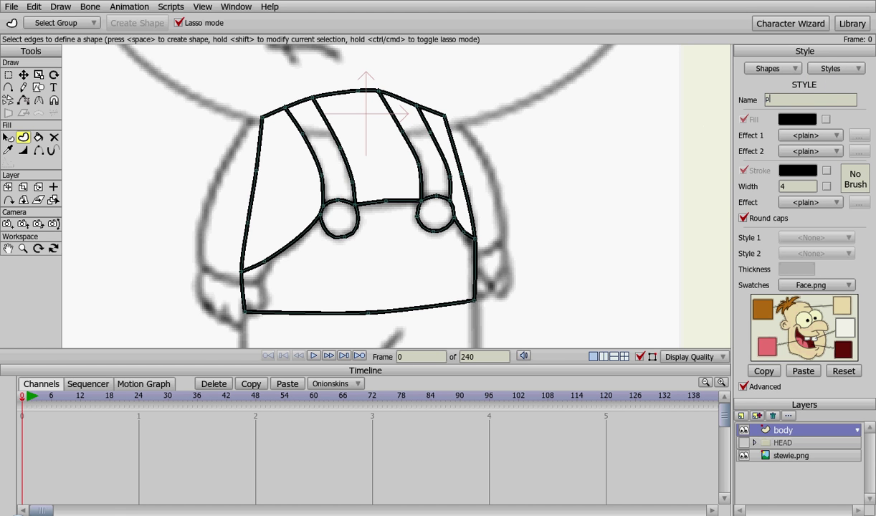
{"action": "type", "text": "ants"}
{"action": "key", "text": "Return"}
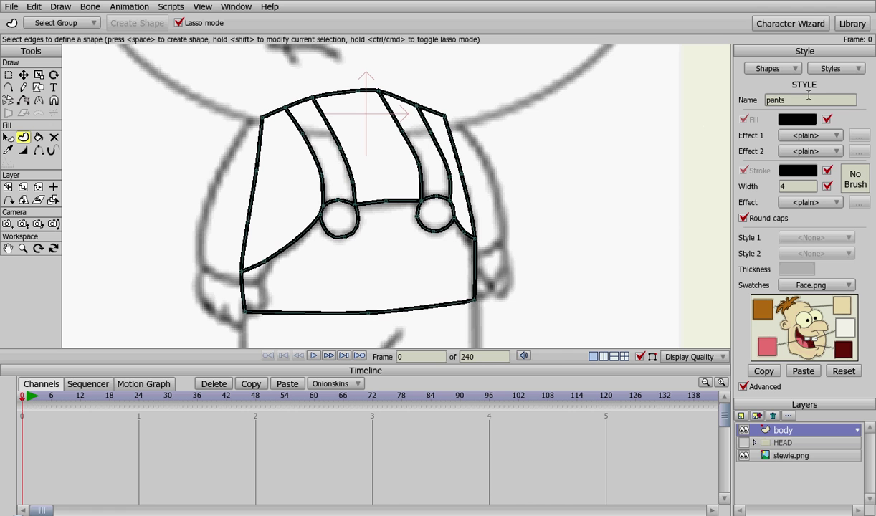
Step: Set the pants style's fill colour to dark blue (2500B0)
{"action": "left_click", "coordinate": [796, 119]}
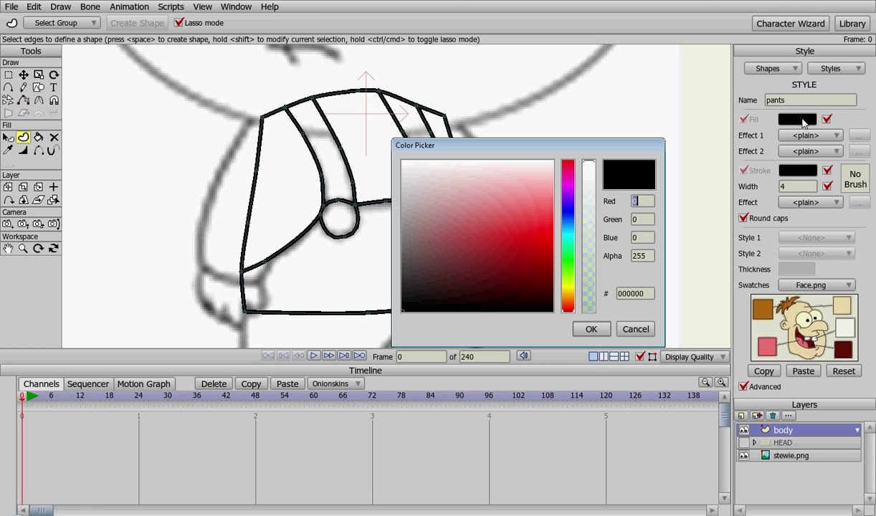
{"action": "left_click", "coordinate": [569, 205]}
{"action": "left_click", "coordinate": [503, 235]}
{"action": "left_click_drag", "start_coordinate": [503, 235], "coordinate": [554, 257]}
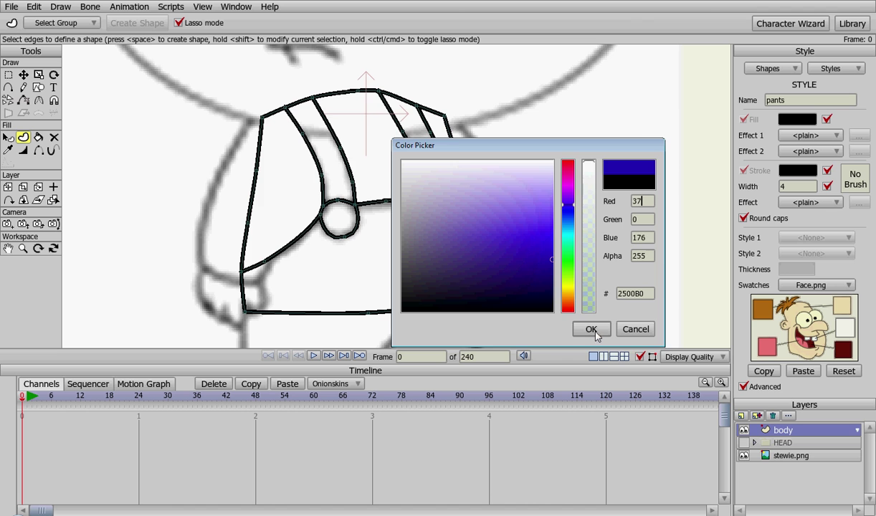
{"action": "left_click", "coordinate": [578, 329]}
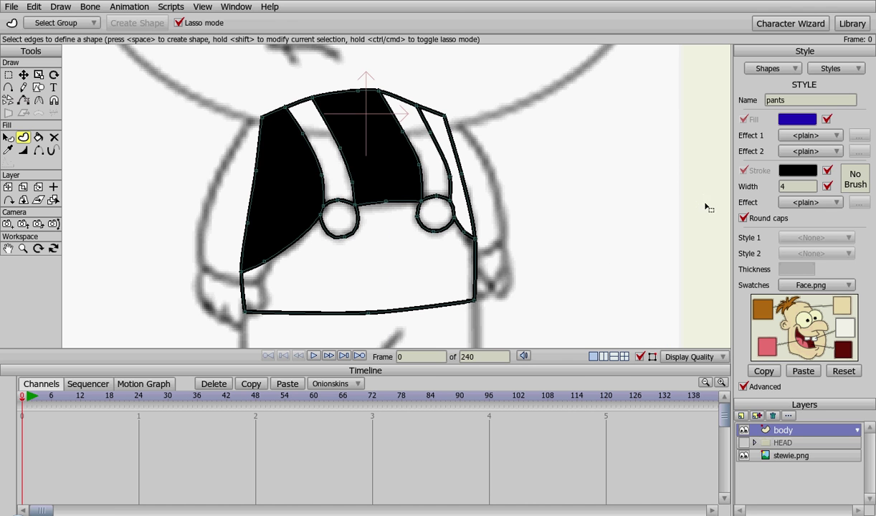
Step: Return to the new-shape defaults with Style 1 set to shirt and recreate the centre and left shirt areas in that style
{"action": "left_click", "coordinate": [847, 71]}
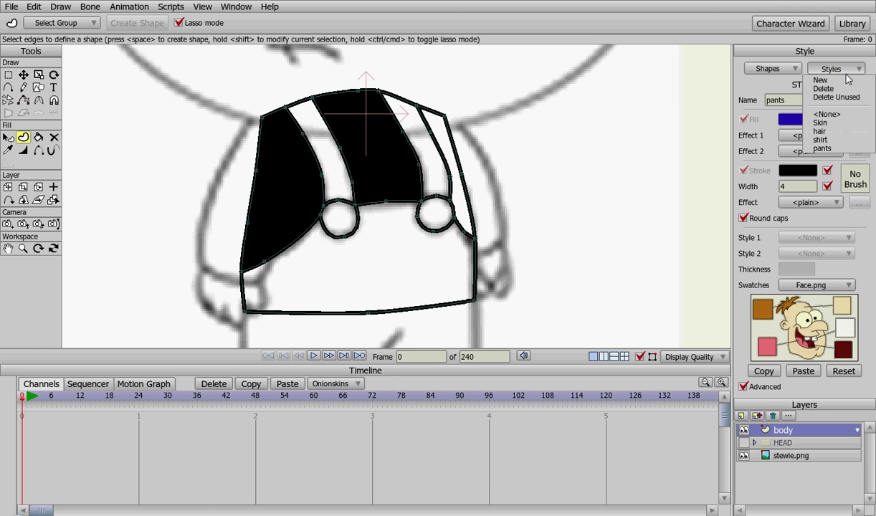
{"action": "left_click", "coordinate": [844, 114]}
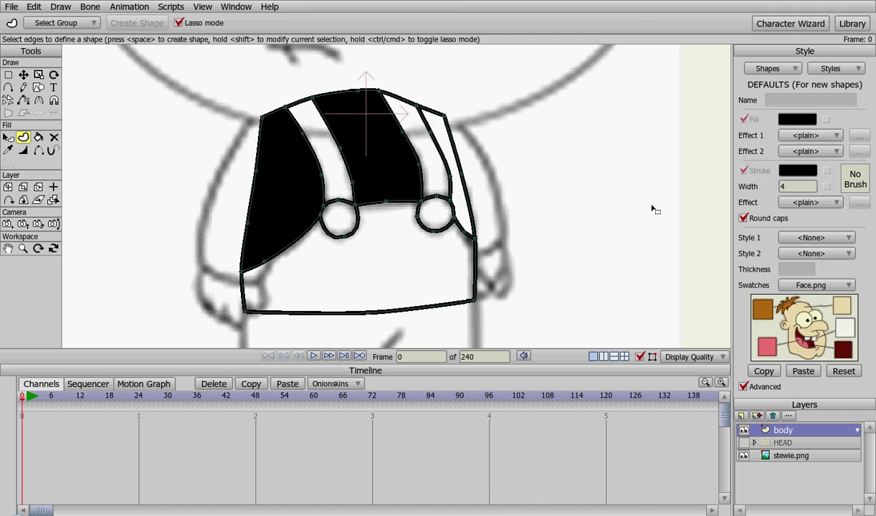
{"action": "left_click", "coordinate": [816, 242]}
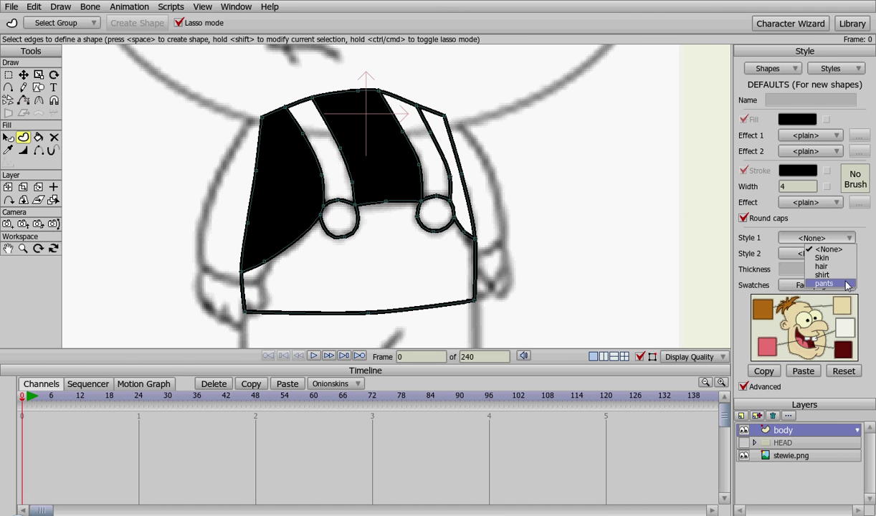
{"action": "left_click", "coordinate": [824, 276]}
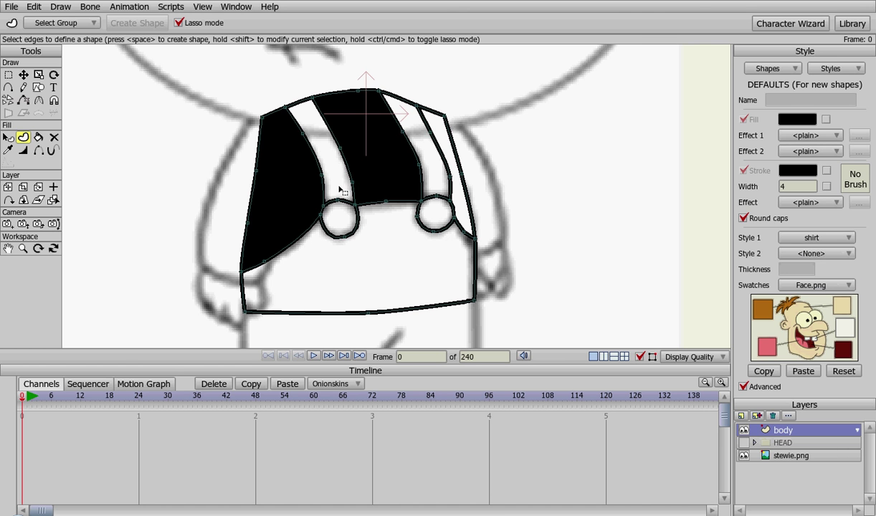
{"action": "mouse_move", "coordinate": [341, 189]}
{"action": "left_mouse_down"}
{"action": "mouse_move", "coordinate": [351, 216]}
{"action": "mouse_move", "coordinate": [393, 218]}
{"action": "mouse_move", "coordinate": [420, 213]}
{"action": "mouse_move", "coordinate": [432, 193]}
{"action": "mouse_move", "coordinate": [417, 136]}
{"action": "mouse_move", "coordinate": [382, 85]}
{"action": "mouse_move", "coordinate": [348, 69]}
{"action": "mouse_move", "coordinate": [313, 104]}
{"action": "mouse_move", "coordinate": [341, 187]}
{"action": "left_mouse_up"}
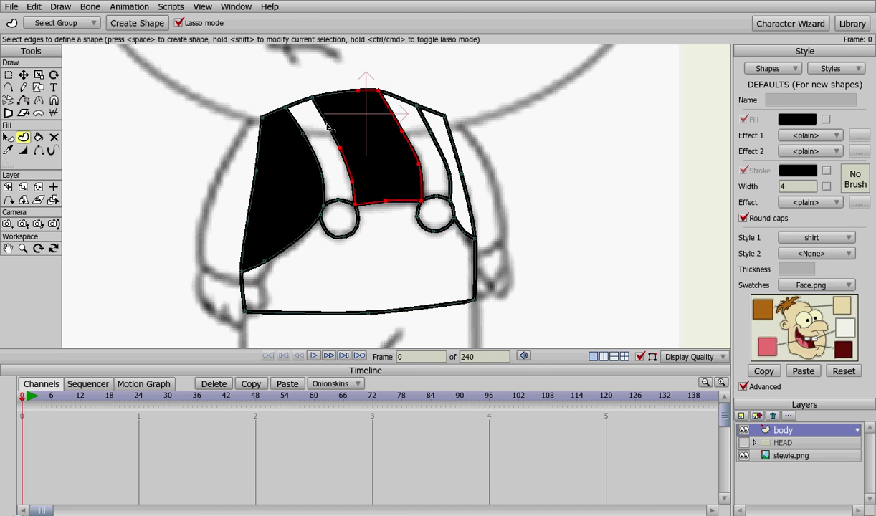
{"action": "key", "text": "space"}
{"action": "key", "text": "space"}
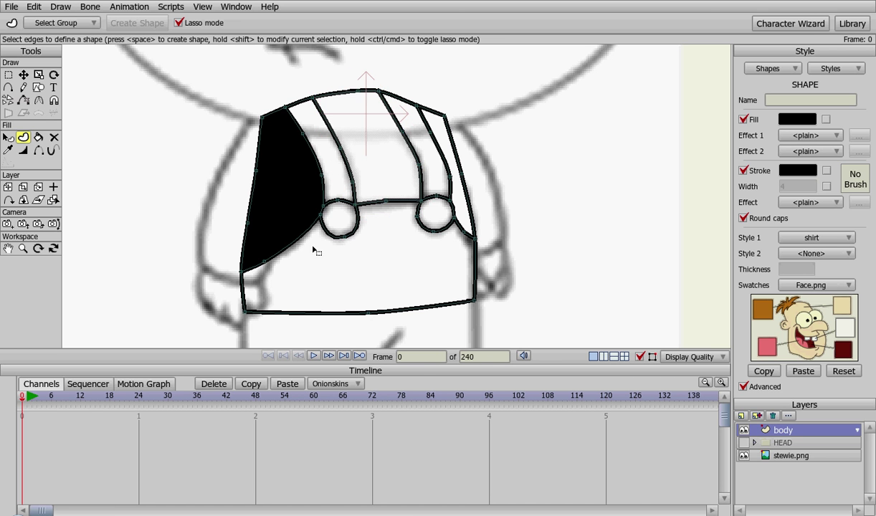
{"action": "mouse_move", "coordinate": [248, 283]}
{"action": "left_mouse_down"}
{"action": "mouse_move", "coordinate": [311, 246]}
{"action": "mouse_move", "coordinate": [333, 220]}
{"action": "mouse_move", "coordinate": [335, 194]}
{"action": "mouse_move", "coordinate": [309, 120]}
{"action": "mouse_move", "coordinate": [259, 92]}
{"action": "mouse_move", "coordinate": [212, 124]}
{"action": "mouse_move", "coordinate": [213, 257]}
{"action": "mouse_move", "coordinate": [246, 282]}
{"action": "left_mouse_up"}
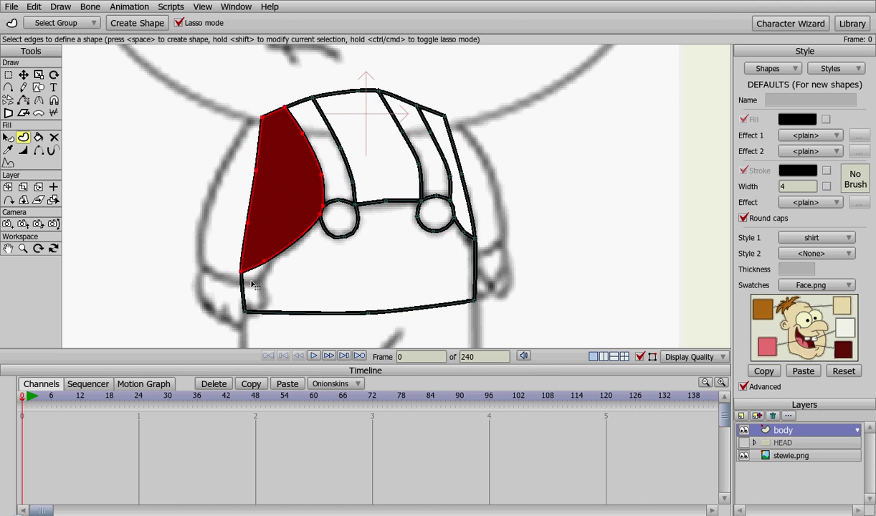
{"action": "key", "text": "Delete"}
{"action": "left_click", "coordinate": [585, 207]}
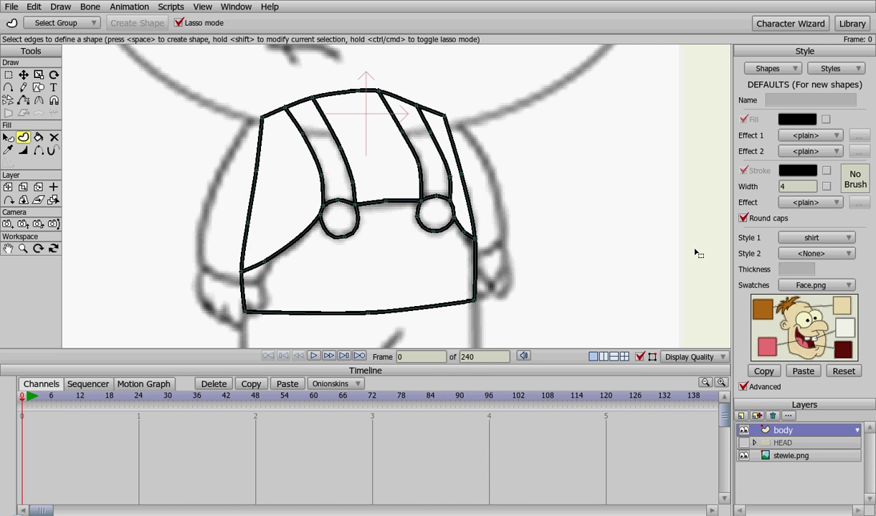
Step: Set Style 1 for new shapes to pants and create filled shapes for the two overall straps
{"action": "left_click", "coordinate": [809, 240]}
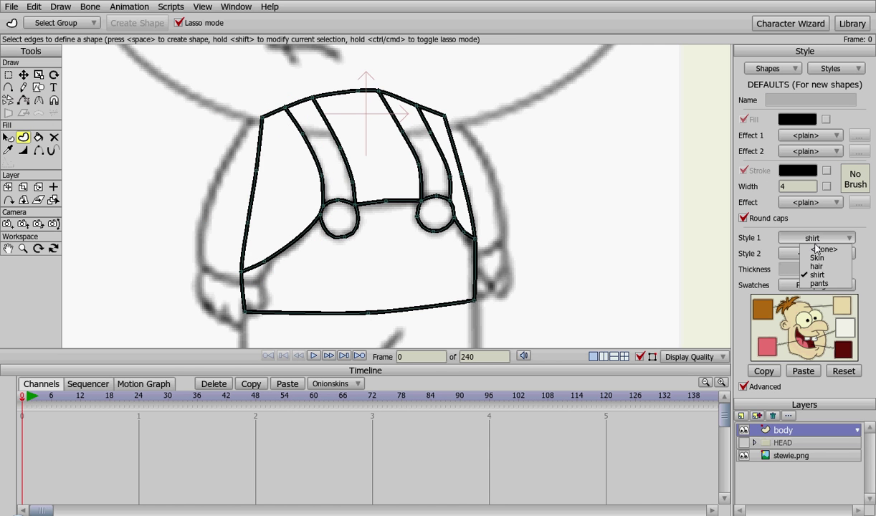
{"action": "left_click", "coordinate": [839, 285]}
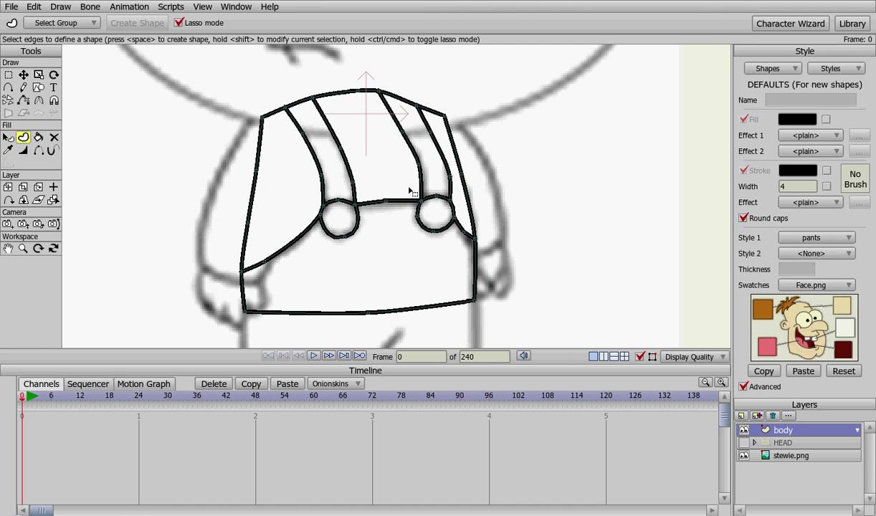
{"action": "mouse_move", "coordinate": [410, 191]}
{"action": "left_mouse_down"}
{"action": "mouse_move", "coordinate": [451, 212]}
{"action": "mouse_move", "coordinate": [451, 155]}
{"action": "mouse_move", "coordinate": [430, 99]}
{"action": "mouse_move", "coordinate": [400, 78]}
{"action": "mouse_move", "coordinate": [375, 78]}
{"action": "mouse_move", "coordinate": [364, 103]}
{"action": "mouse_move", "coordinate": [399, 179]}
{"action": "left_mouse_up"}
{"action": "key", "text": "space"}
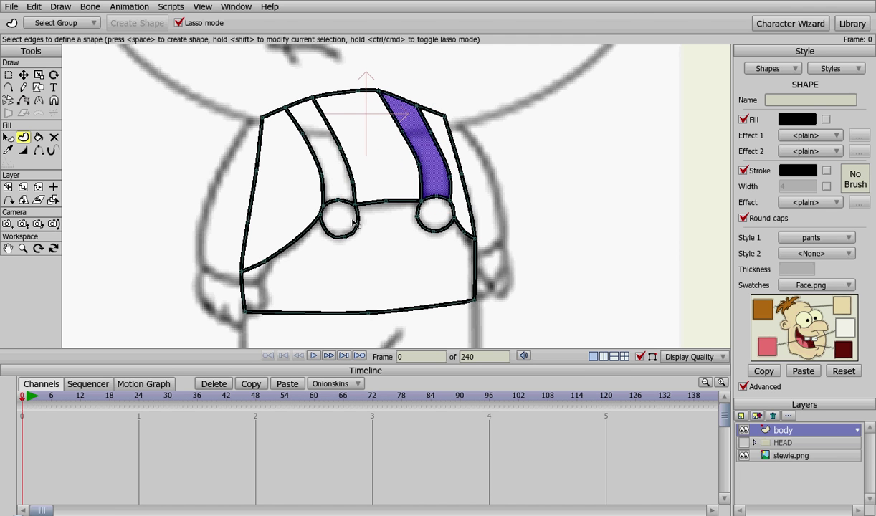
{"action": "mouse_move", "coordinate": [353, 220]}
{"action": "left_mouse_down"}
{"action": "mouse_move", "coordinate": [366, 199]}
{"action": "mouse_move", "coordinate": [360, 157]}
{"action": "mouse_move", "coordinate": [333, 99]}
{"action": "mouse_move", "coordinate": [316, 88]}
{"action": "mouse_move", "coordinate": [278, 90]}
{"action": "mouse_move", "coordinate": [270, 112]}
{"action": "mouse_move", "coordinate": [287, 156]}
{"action": "mouse_move", "coordinate": [323, 213]}
{"action": "mouse_move", "coordinate": [359, 223]}
{"action": "left_mouse_up"}
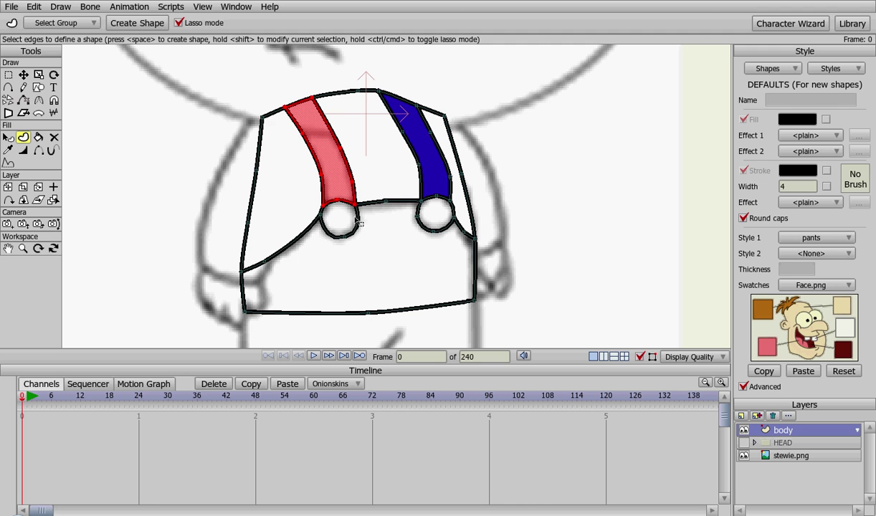
{"action": "key", "text": "space"}
Step: Try to create the lower overalls as one pants-style shape from a lassoed outline
{"action": "mouse_move", "coordinate": [495, 254]}
{"action": "left_mouse_down"}
{"action": "mouse_move", "coordinate": [460, 216]}
{"action": "mouse_move", "coordinate": [431, 222]}
{"action": "mouse_move", "coordinate": [419, 211]}
{"action": "mouse_move", "coordinate": [420, 193]}
{"action": "mouse_move", "coordinate": [350, 197]}
{"action": "mouse_move", "coordinate": [341, 209]}
{"action": "mouse_move", "coordinate": [323, 202]}
{"action": "mouse_move", "coordinate": [226, 281]}
{"action": "mouse_move", "coordinate": [228, 311]}
{"action": "mouse_move", "coordinate": [265, 327]}
{"action": "mouse_move", "coordinate": [353, 330]}
{"action": "mouse_move", "coordinate": [500, 315]}
{"action": "mouse_move", "coordinate": [504, 277]}
{"action": "mouse_move", "coordinate": [485, 250]}
{"action": "left_mouse_up"}
{"action": "key", "text": "space"}
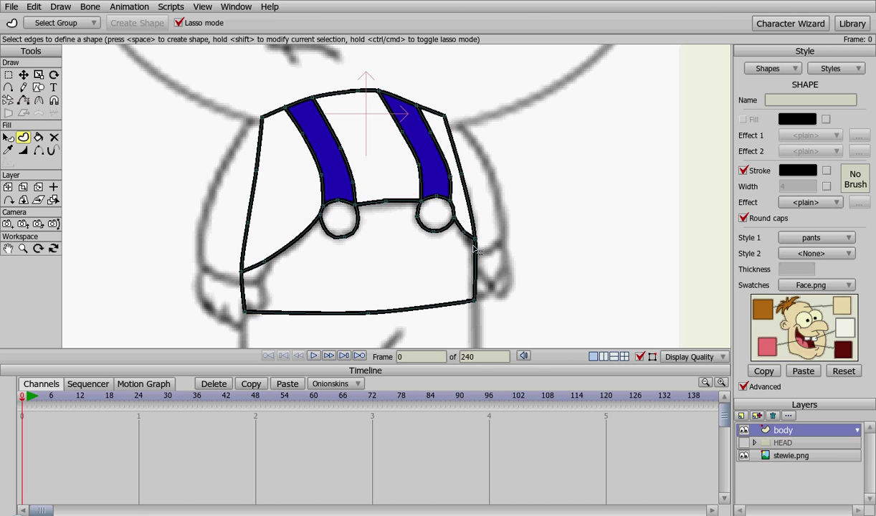
{"action": "left_click", "coordinate": [397, 205]}
{"action": "key", "text": "space"}
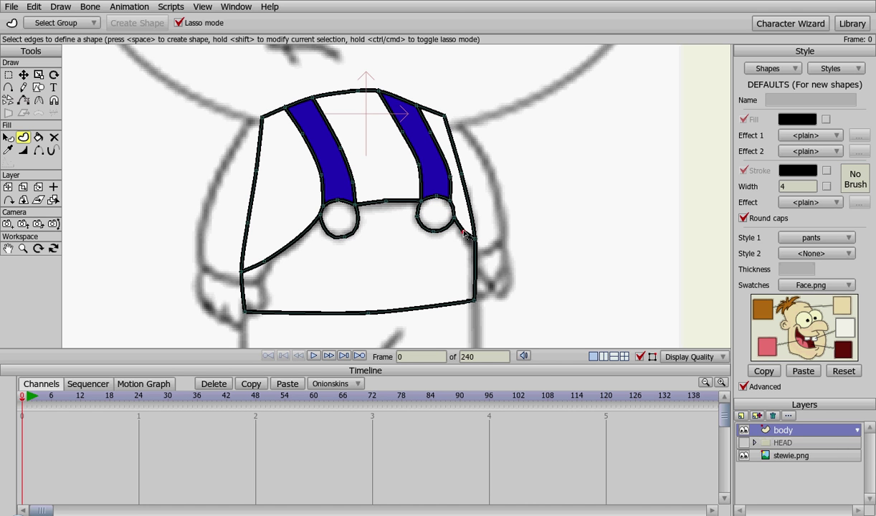
Step: Select the edges around the lower overalls one by one, passing below both buttons, and create a filled shape with the pants style
{"action": "left_click", "coordinate": [475, 243]}
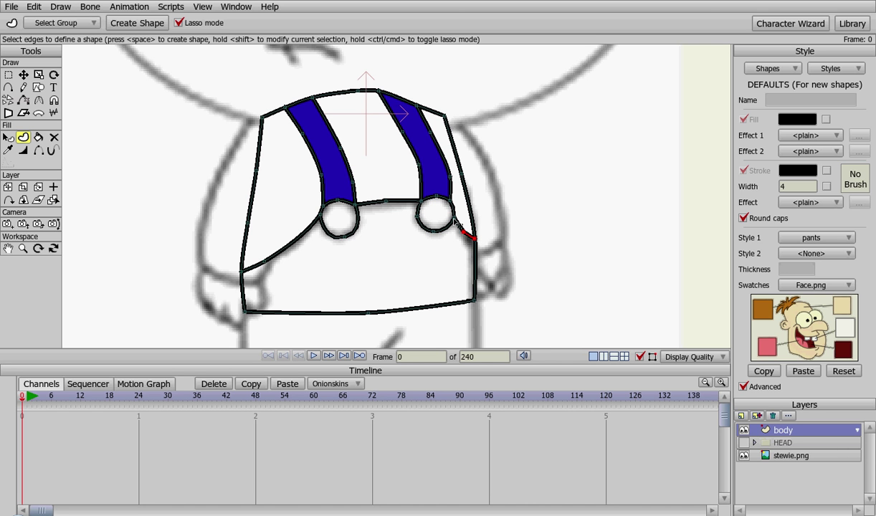
{"action": "left_click", "coordinate": [457, 225], "text": "shift"}
{"action": "left_click", "coordinate": [434, 232], "text": "shift"}
{"action": "left_click", "coordinate": [401, 202], "text": "shift"}
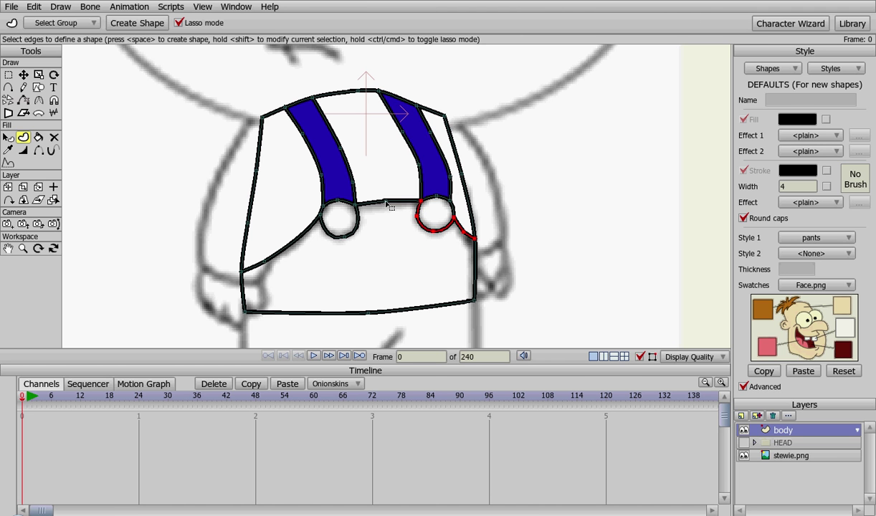
{"action": "left_click", "coordinate": [352, 218], "text": "shift"}
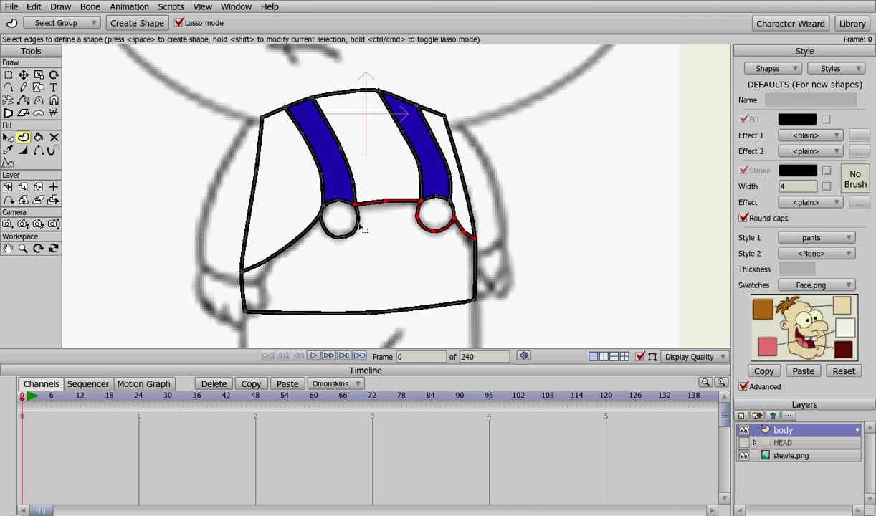
{"action": "left_click", "coordinate": [322, 220], "text": "shift"}
{"action": "left_click", "coordinate": [259, 256], "text": "shift"}
{"action": "left_click", "coordinate": [241, 272], "text": "shift"}
{"action": "left_click", "coordinate": [246, 314], "text": "shift"}
{"action": "left_click", "coordinate": [368, 315], "text": "shift"}
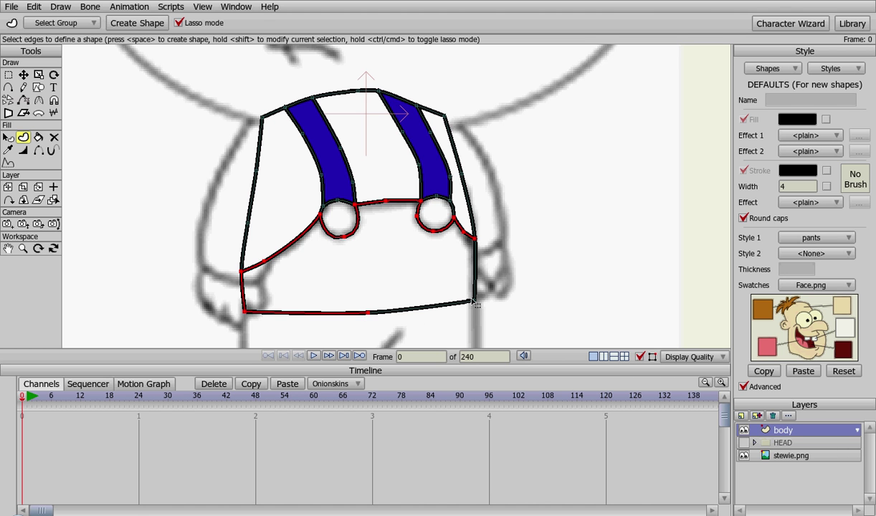
{"action": "left_click", "coordinate": [471, 304], "text": "shift"}
{"action": "key", "text": "space"}
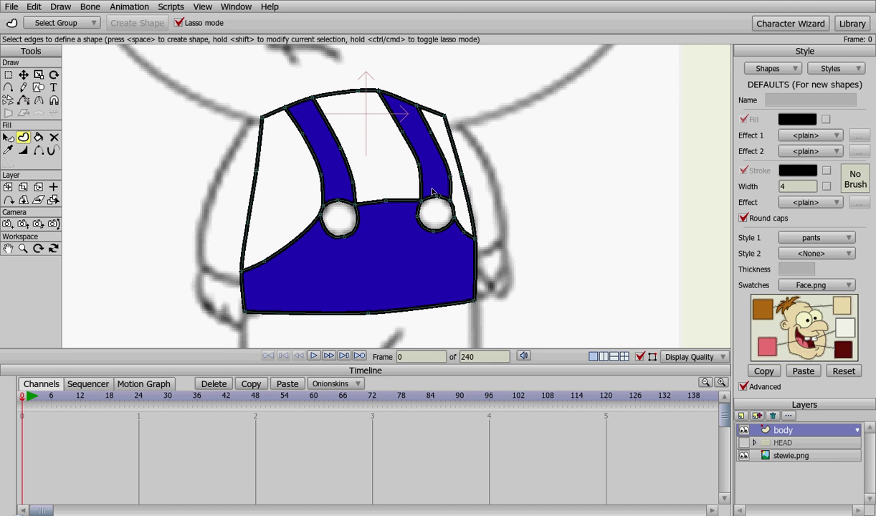
Step: Create a new style named buttons that defines fill, stroke and width
{"action": "left_click", "coordinate": [830, 69]}
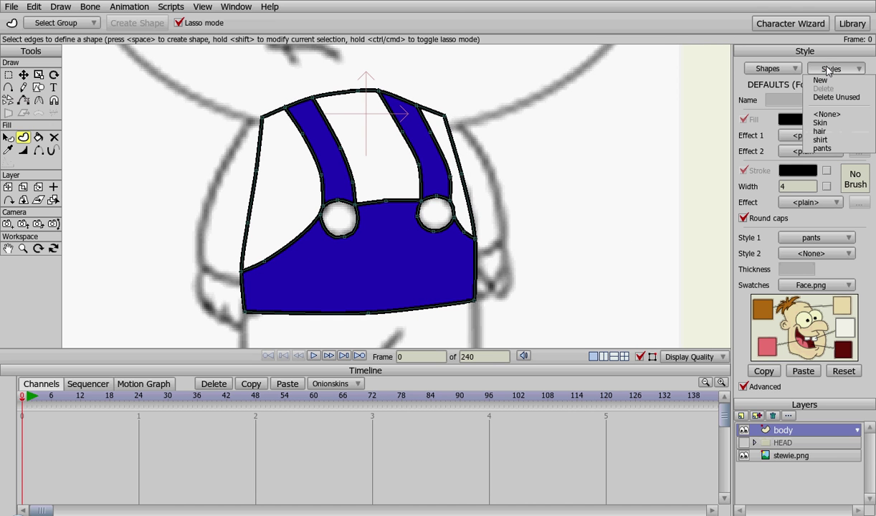
{"action": "left_click", "coordinate": [802, 77]}
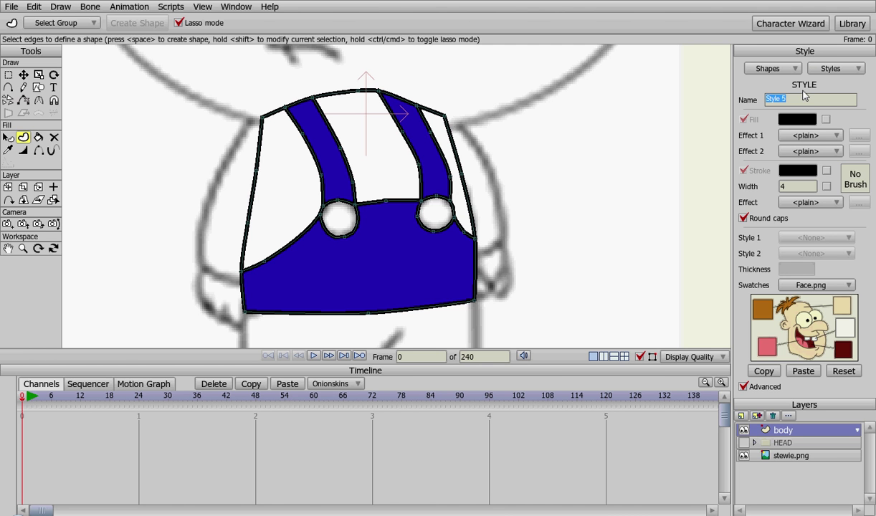
{"action": "type", "text": "buttons"}
{"action": "key", "text": "Return"}
Step: Set the buttons style's fill colour to bright blue
{"action": "left_click", "coordinate": [809, 121]}
{"action": "left_click", "coordinate": [568, 221]}
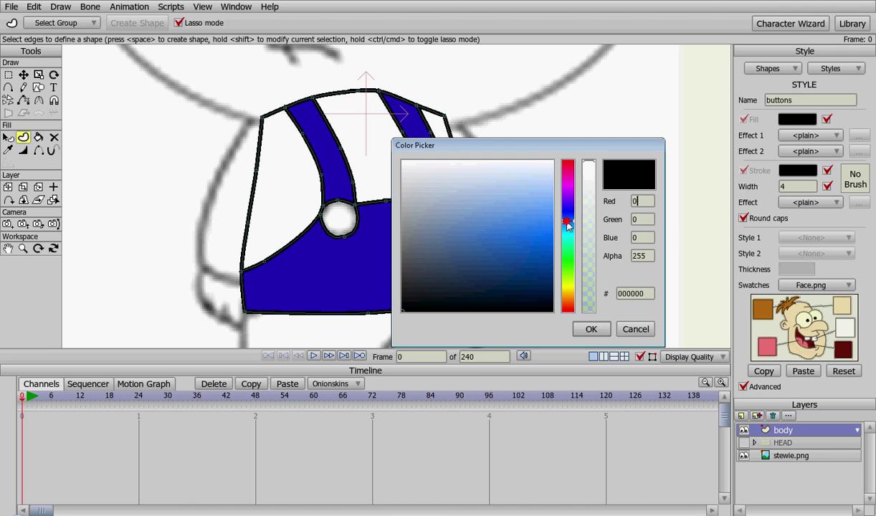
{"action": "left_click", "coordinate": [543, 225]}
{"action": "left_click_drag", "start_coordinate": [543, 225], "coordinate": [548, 235]}
{"action": "left_click", "coordinate": [592, 330]}
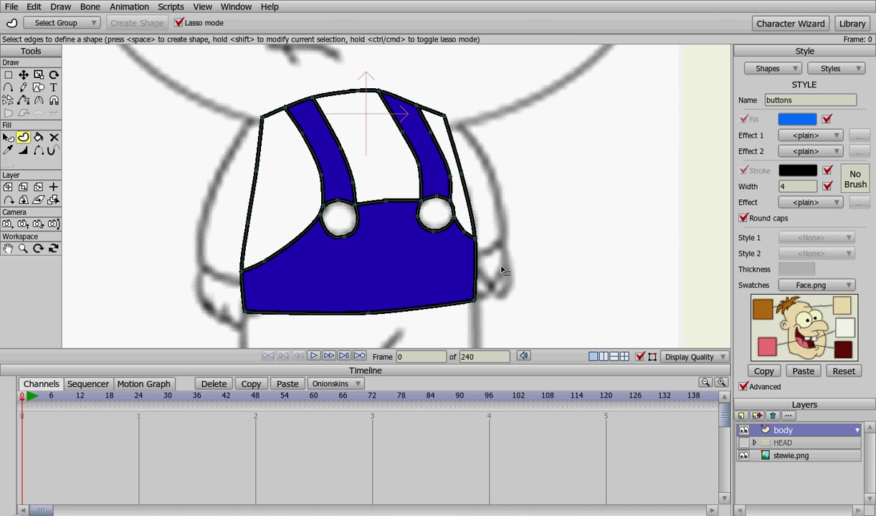
Step: Return to the new-shape defaults, set Style 1 to buttons and create filled shapes for both round overall buttons
{"action": "left_click", "coordinate": [830, 68]}
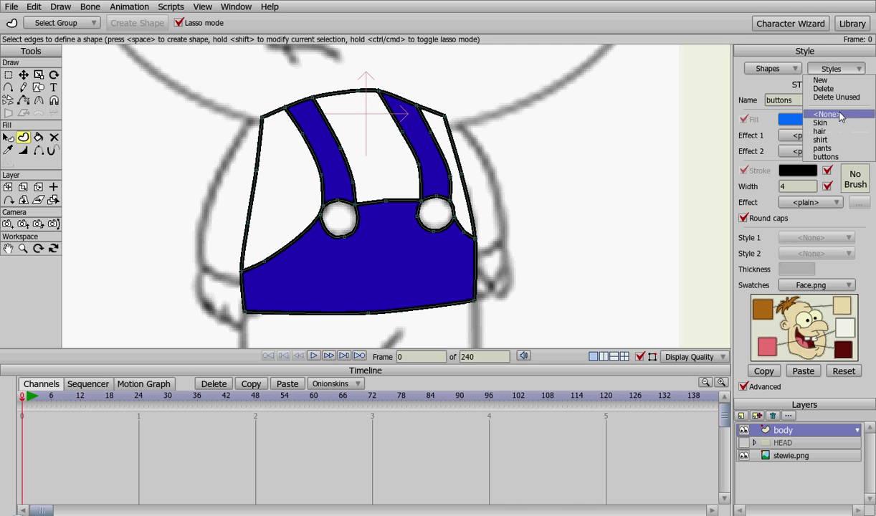
{"action": "left_click", "coordinate": [792, 108]}
{"action": "left_click", "coordinate": [783, 238]}
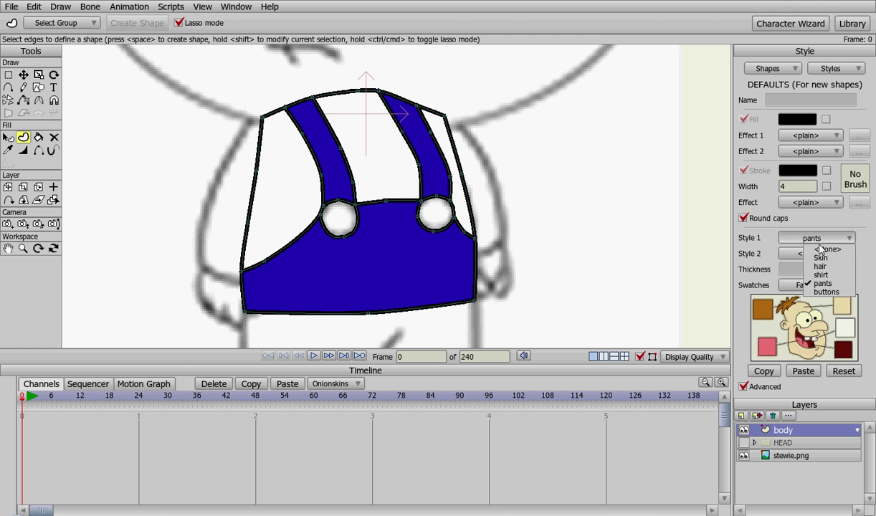
{"action": "left_click", "coordinate": [825, 292]}
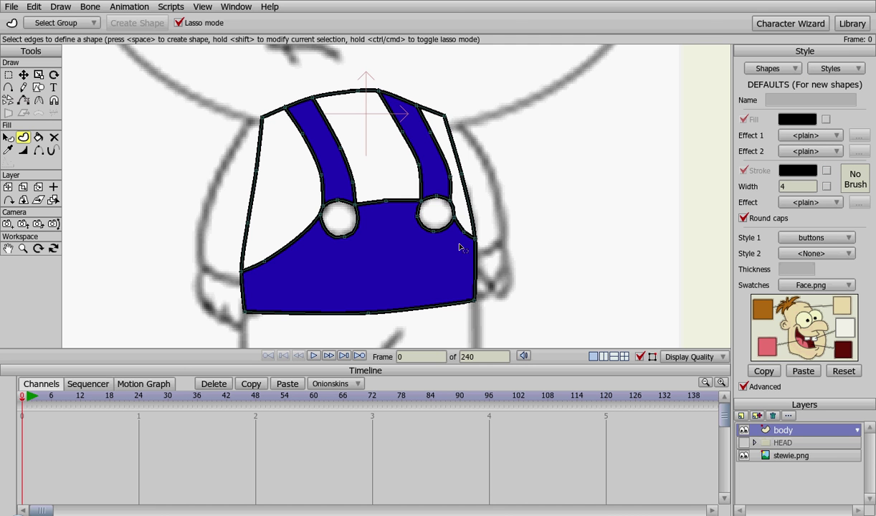
{"action": "left_click", "coordinate": [446, 228]}
{"action": "key", "text": "space"}
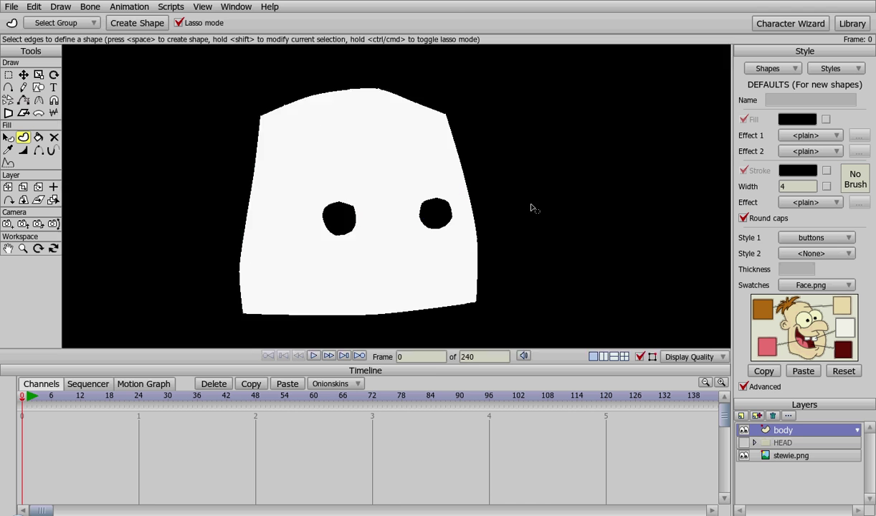
{"action": "mouse_move", "coordinate": [429, 241]}
{"action": "left_mouse_down"}
{"action": "mouse_move", "coordinate": [460, 220]}
{"action": "mouse_move", "coordinate": [454, 195]}
{"action": "mouse_move", "coordinate": [421, 198]}
{"action": "mouse_move", "coordinate": [411, 211]}
{"action": "mouse_move", "coordinate": [427, 244]}
{"action": "mouse_move", "coordinate": [452, 247]}
{"action": "left_mouse_up"}
{"action": "key", "text": "space"}
{"action": "mouse_move", "coordinate": [344, 251]}
{"action": "left_mouse_down"}
{"action": "mouse_move", "coordinate": [368, 216]}
{"action": "mouse_move", "coordinate": [358, 203]}
{"action": "mouse_move", "coordinate": [315, 197]}
{"action": "mouse_move", "coordinate": [311, 236]}
{"action": "mouse_move", "coordinate": [347, 249]}
{"action": "left_mouse_up"}
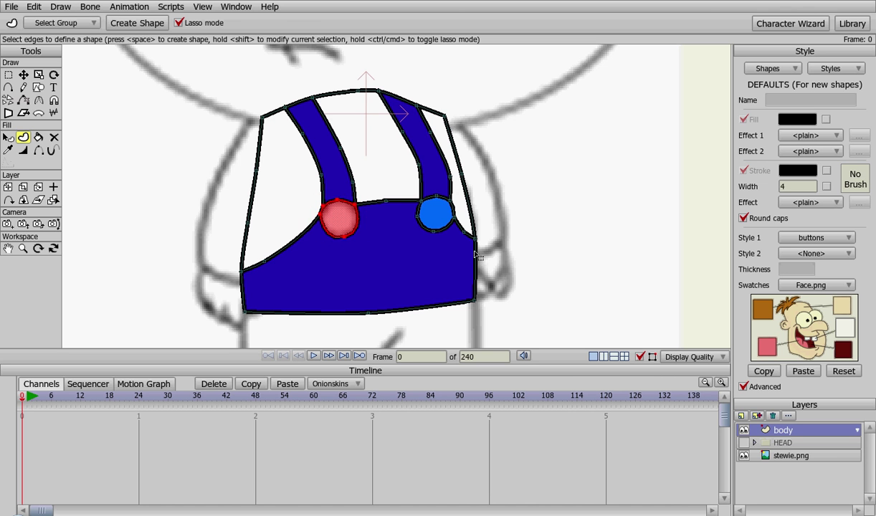
{"action": "key", "text": "space"}
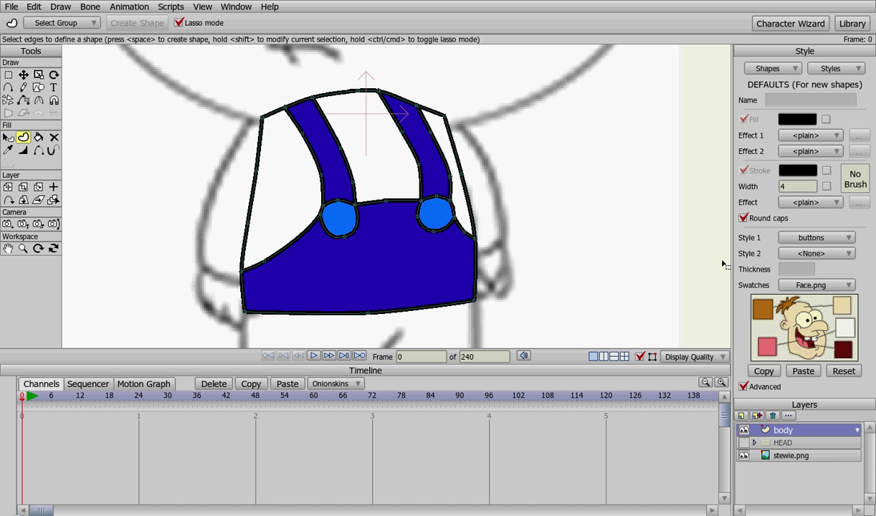
Step: Add a vector layer named pelvis and place it directly below the body layer
{"action": "scroll", "coordinate": [643, 217], "scroll_direction": "down", "scroll_amount": 2}
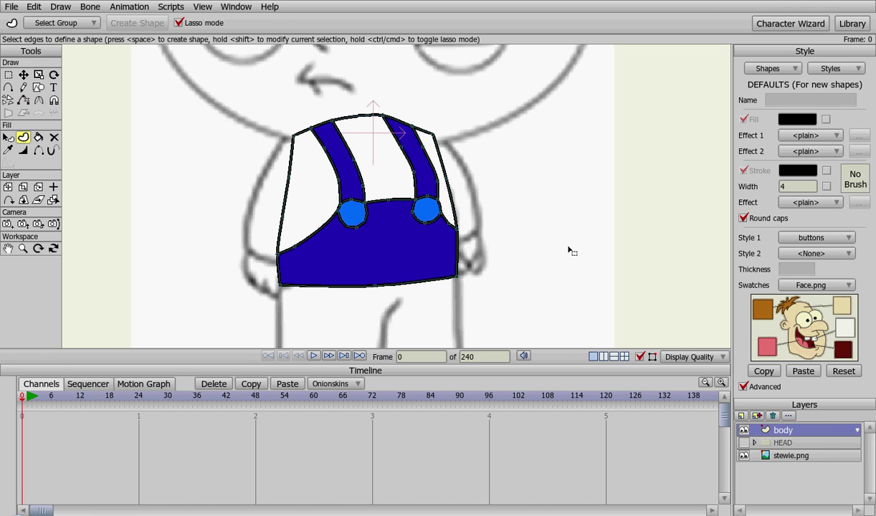
{"action": "left_click_drag", "start_coordinate": [546, 238], "coordinate": [580, 180]}
{"action": "left_click", "coordinate": [743, 416]}
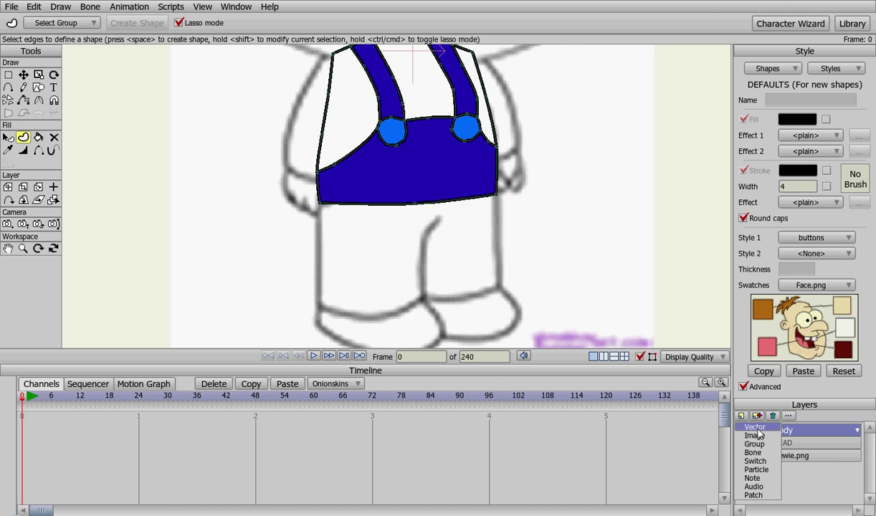
{"action": "left_click", "coordinate": [757, 428]}
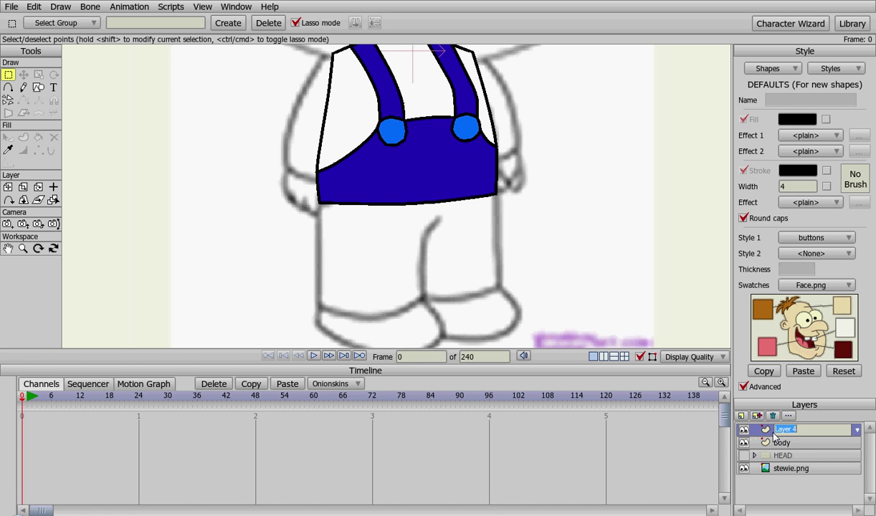
{"action": "type", "text": "pelvis"}
{"action": "key", "text": "Return"}
{"action": "left_click_drag", "start_coordinate": [786, 430], "coordinate": [803, 450]}
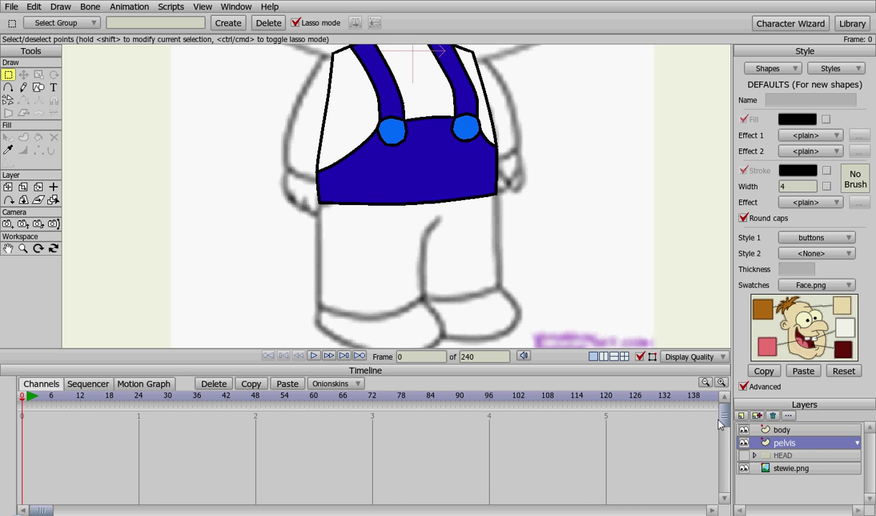
Step: Hide the body layer and trace a closed pelvis outline across the hips, following the sketch's short crotch curve
{"action": "left_click", "coordinate": [745, 430]}
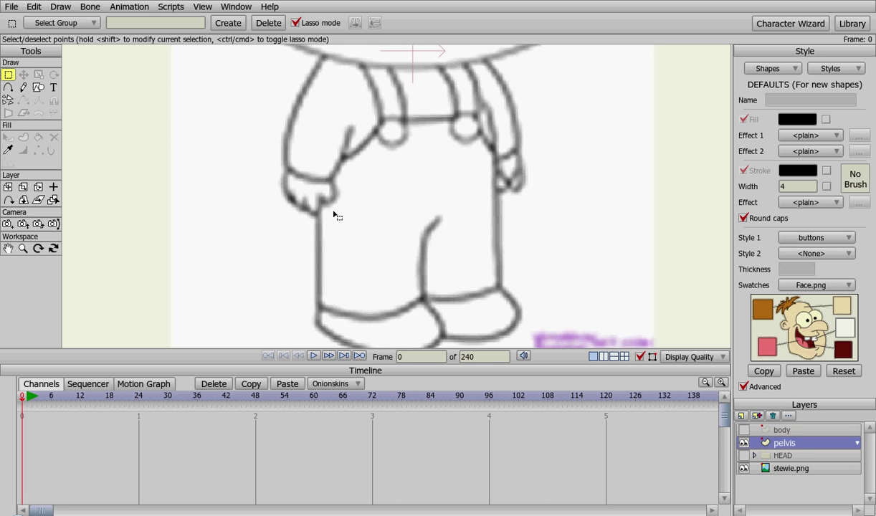
{"action": "key", "text": "a"}
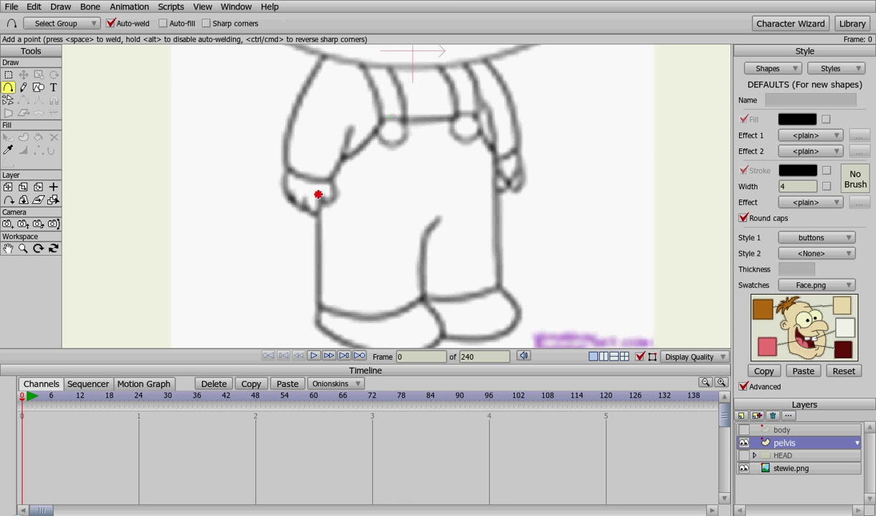
{"action": "left_click_drag", "start_coordinate": [318, 194], "coordinate": [473, 215]}
{"action": "left_click_drag", "start_coordinate": [473, 215], "coordinate": [439, 219]}
{"action": "mouse_move", "coordinate": [438, 218]}
{"action": "left_mouse_down"}
{"action": "mouse_move", "coordinate": [434, 231]}
{"action": "mouse_move", "coordinate": [354, 234]}
{"action": "mouse_move", "coordinate": [317, 227]}
{"action": "mouse_move", "coordinate": [319, 196]}
{"action": "left_mouse_up"}
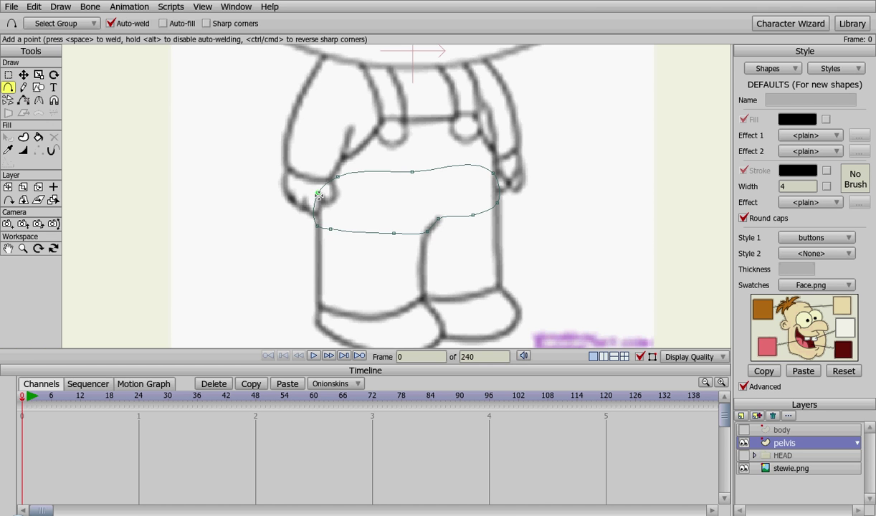
Step: Align the pelvis outline's right-side points with the sketch and sharpen the curvature at both lower outer corners
{"action": "scroll", "coordinate": [520, 219], "scroll_direction": "up", "scroll_amount": 1}
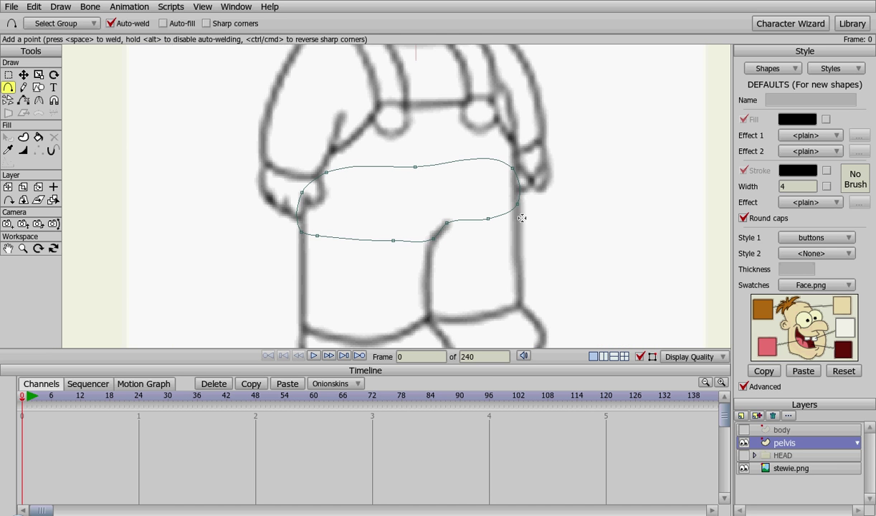
{"action": "key", "text": "t"}
{"action": "left_click_drag", "start_coordinate": [518, 209], "coordinate": [519, 218]}
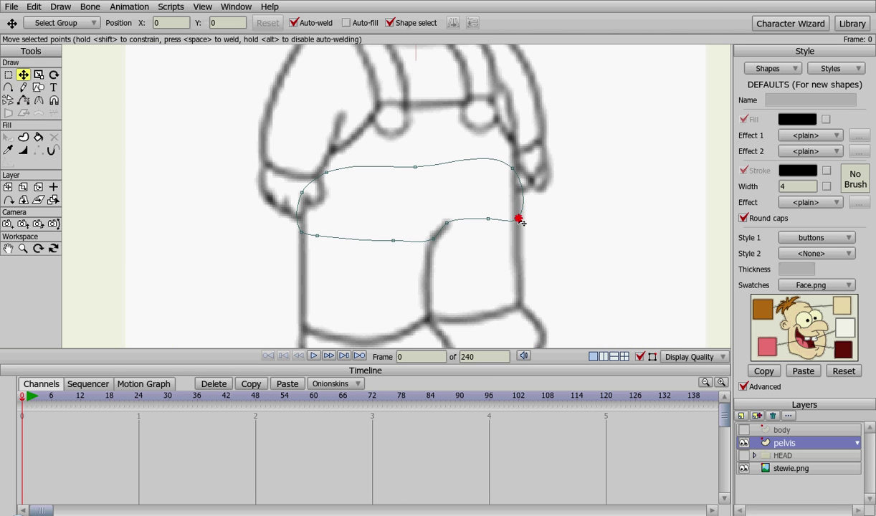
{"action": "left_click", "coordinate": [513, 168]}
{"action": "left_click_drag", "start_coordinate": [512, 168], "coordinate": [513, 169]}
{"action": "key", "text": "c"}
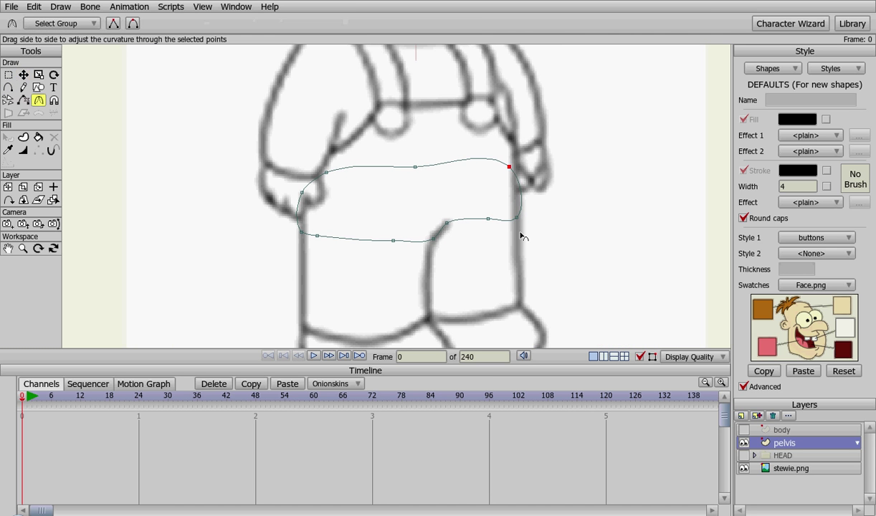
{"action": "left_click", "coordinate": [517, 217]}
{"action": "left_click_drag", "start_coordinate": [302, 236], "coordinate": [268, 236]}
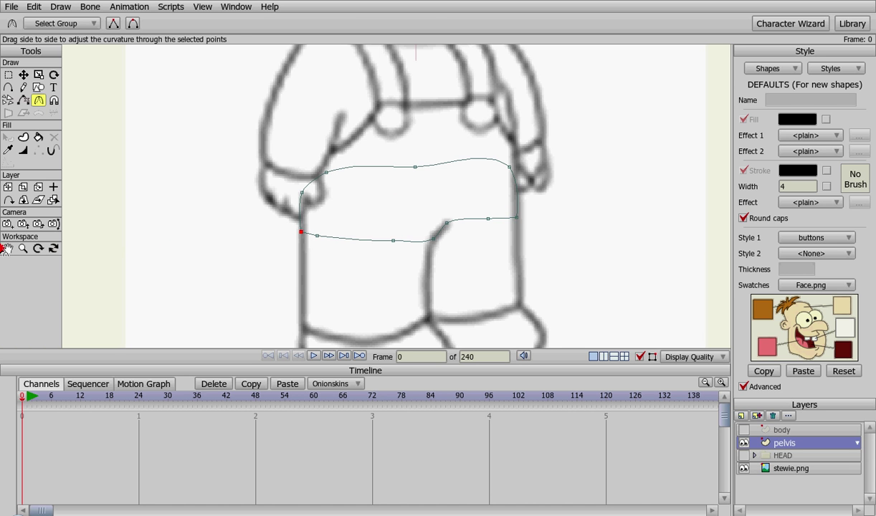
Step: Reposition the pelvis points so the lower edges bulge slightly downward and the upper edge arches smoothly between the hips
{"action": "key", "text": "t"}
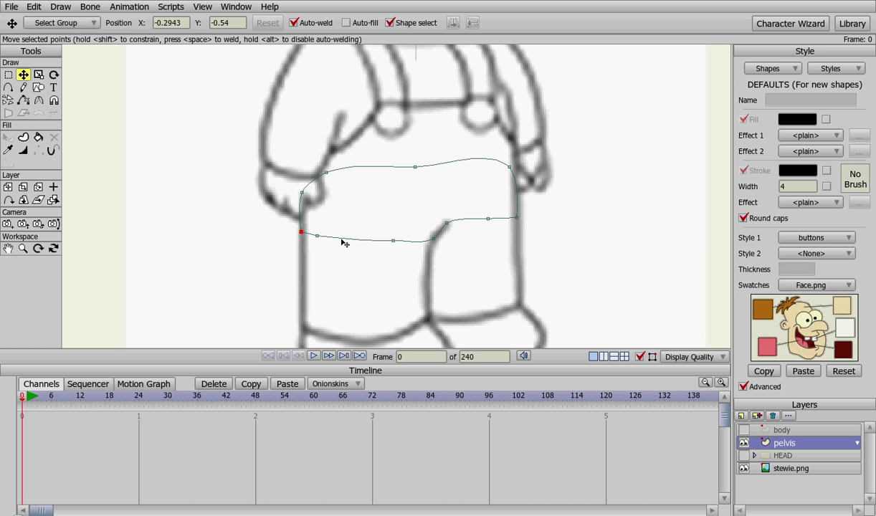
{"action": "left_click_drag", "start_coordinate": [315, 236], "coordinate": [337, 244]}
{"action": "left_click_drag", "start_coordinate": [394, 242], "coordinate": [388, 246]}
{"action": "left_click_drag", "start_coordinate": [490, 221], "coordinate": [518, 225]}
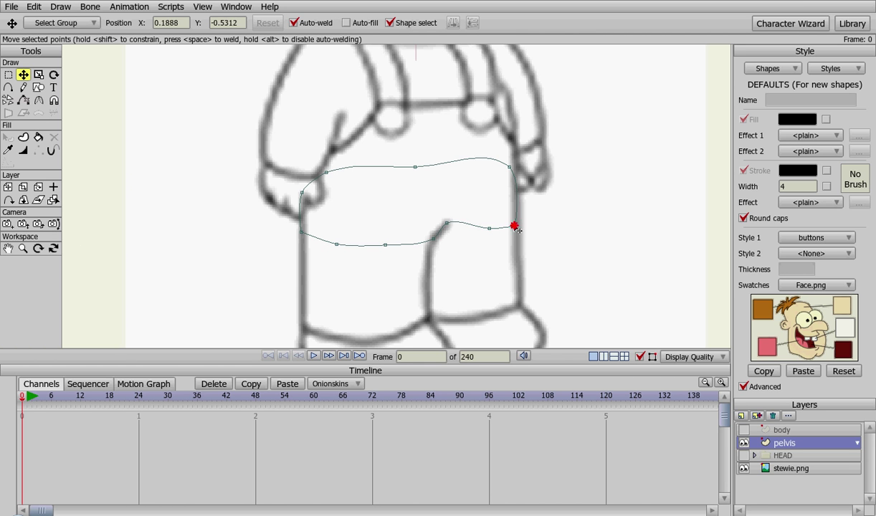
{"action": "left_click_drag", "start_coordinate": [415, 168], "coordinate": [416, 158]}
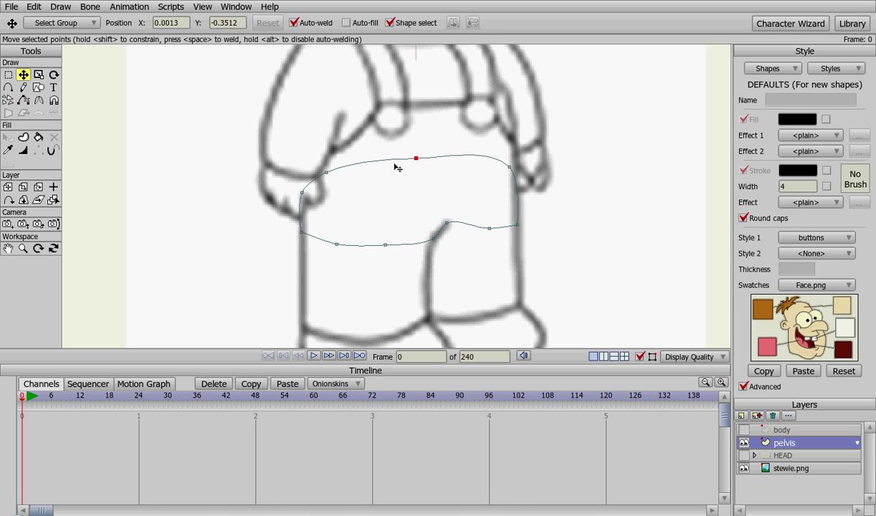
{"action": "left_click", "coordinate": [326, 172]}
{"action": "left_click", "coordinate": [303, 191]}
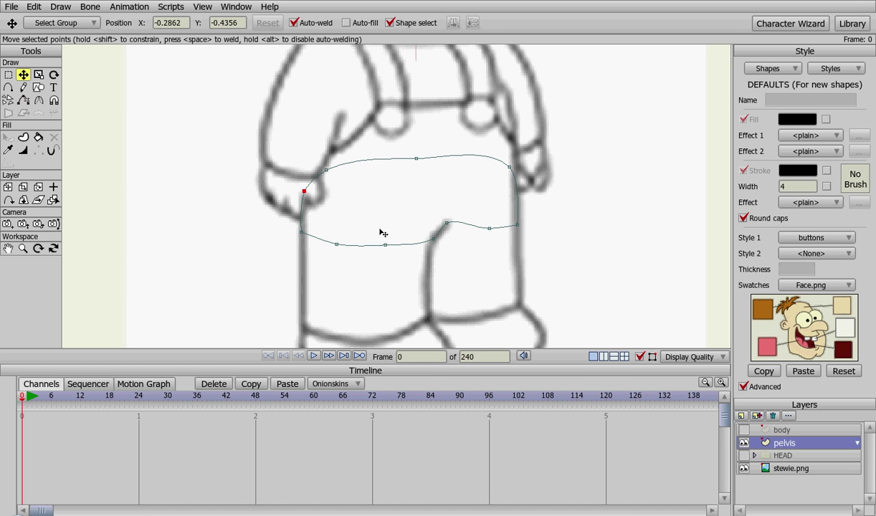
Step: Set Style 1 to pants for new shapes and create a filled shape from the whole pelvis outline
{"action": "left_click", "coordinate": [792, 238]}
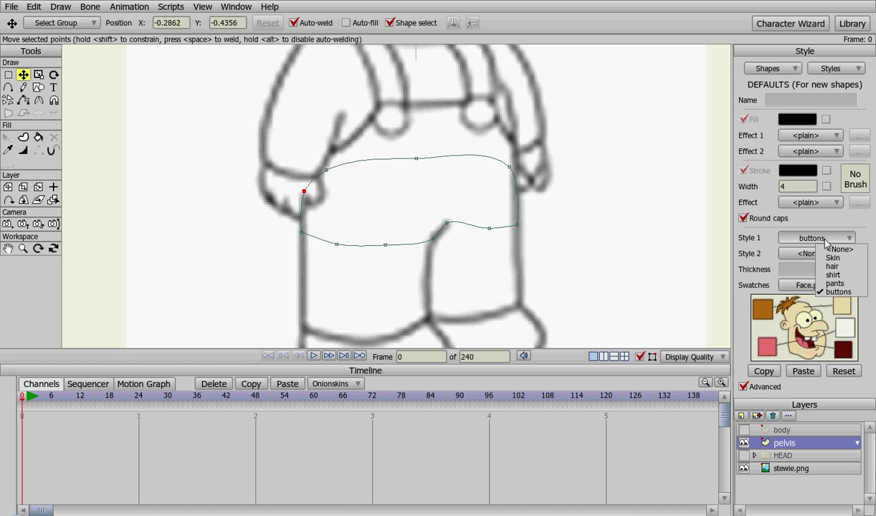
{"action": "left_click", "coordinate": [836, 283]}
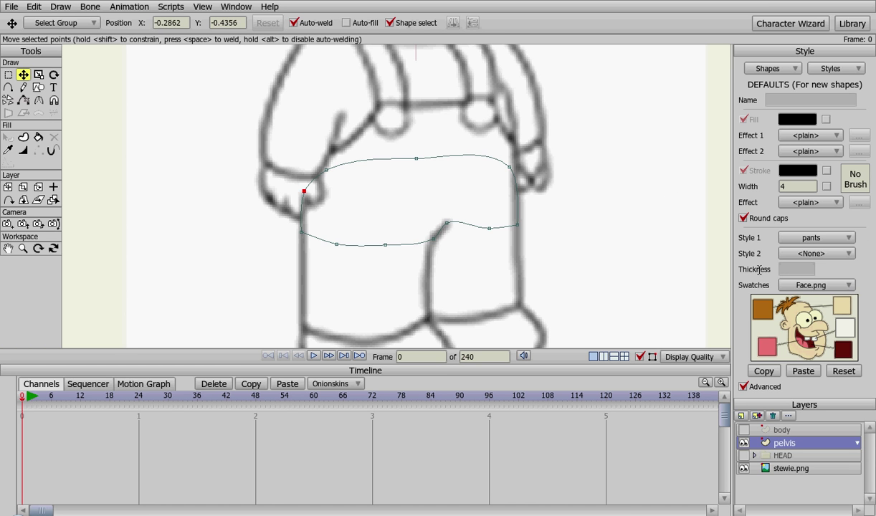
{"action": "key", "text": "u"}
{"action": "left_click", "coordinate": [473, 227]}
{"action": "key", "text": "space"}
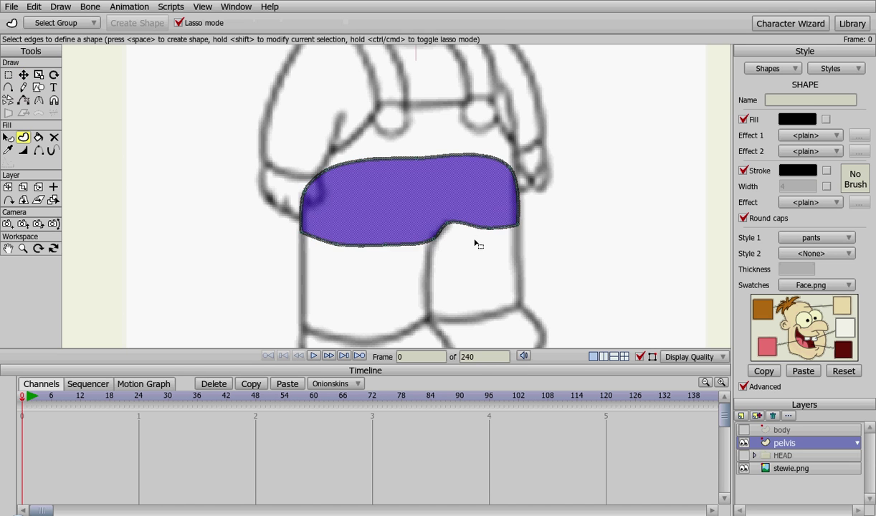
{"action": "left_click", "coordinate": [567, 237]}
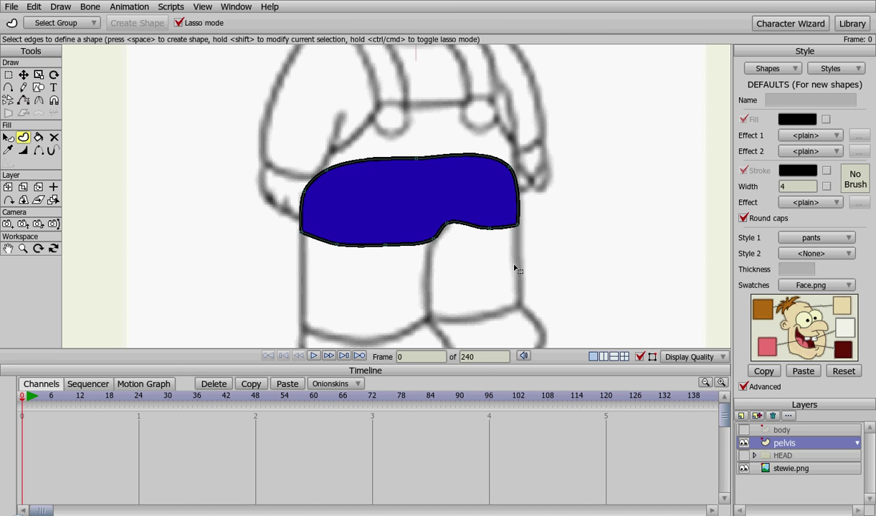
Step: Hide the stroke on the pelvis's bottom edges at both leg openings, keeping the short crotch curve outlined
{"action": "left_click", "coordinate": [744, 443]}
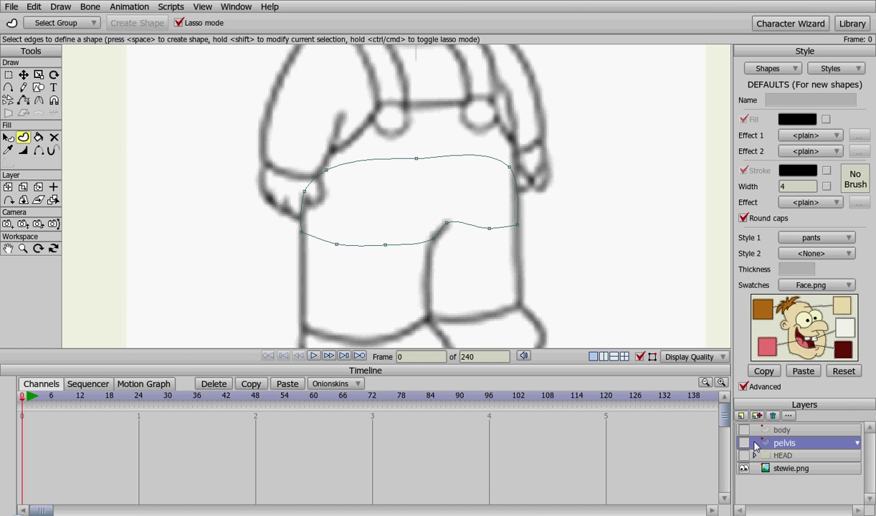
{"action": "key", "text": "space"}
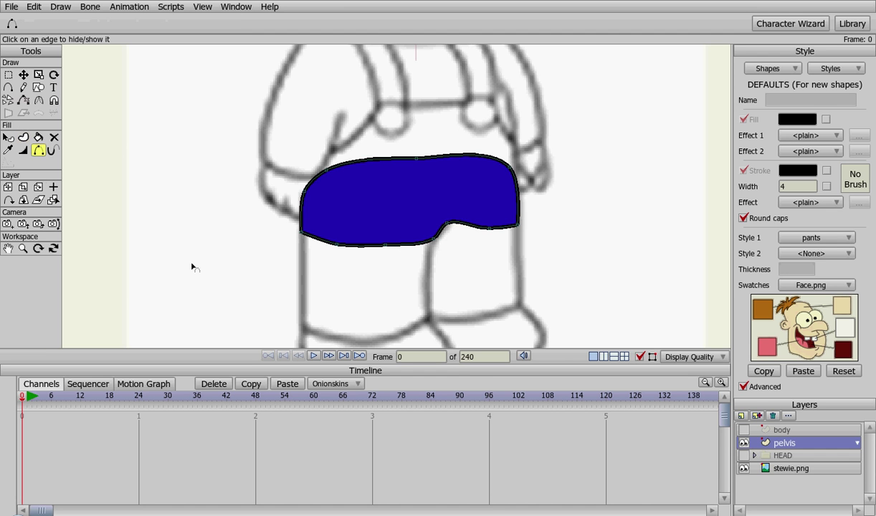
{"action": "left_click", "coordinate": [38, 151]}
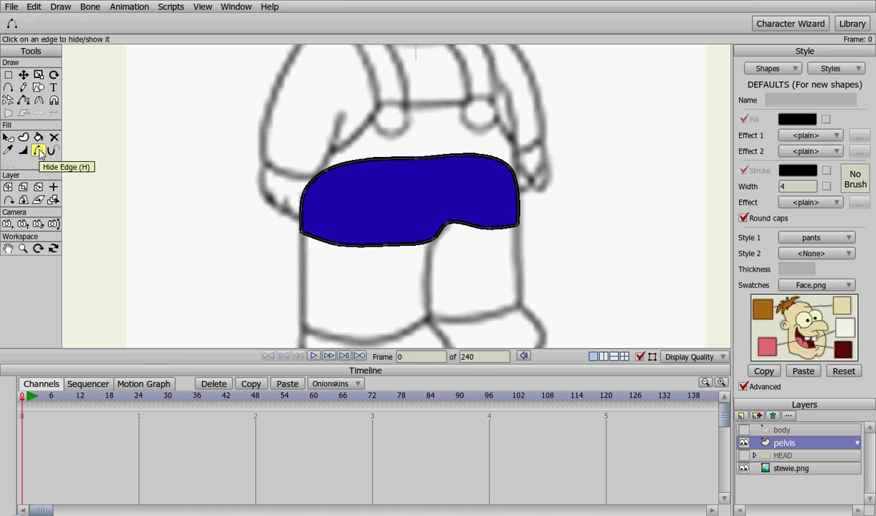
{"action": "left_click", "coordinate": [319, 242]}
{"action": "left_click", "coordinate": [370, 245]}
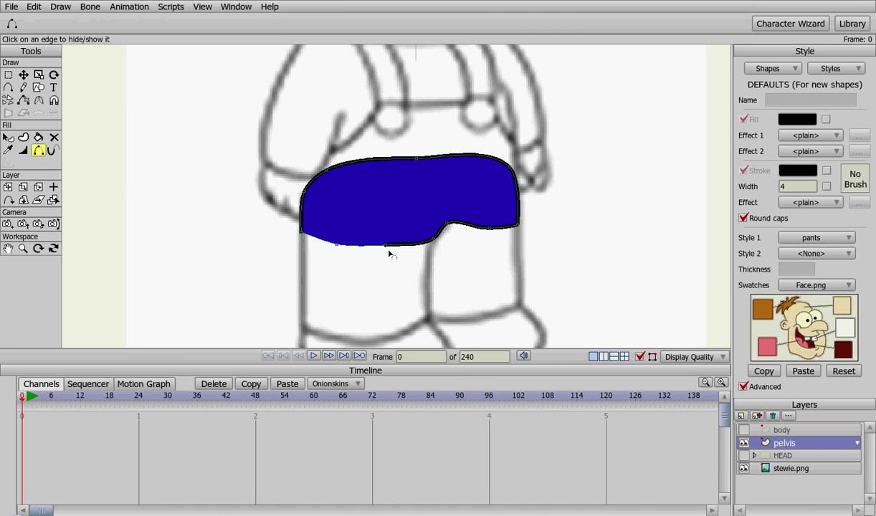
{"action": "left_click", "coordinate": [405, 245]}
{"action": "left_click", "coordinate": [473, 225]}
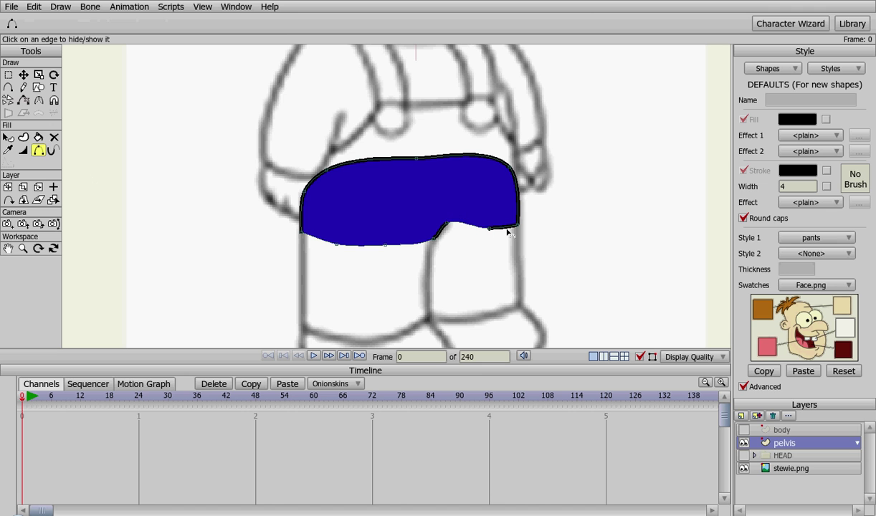
{"action": "left_click", "coordinate": [495, 228]}
Step: Show the body layer again and hide the stroke on both segments of the overalls' bottom edge
{"action": "left_click", "coordinate": [744, 431]}
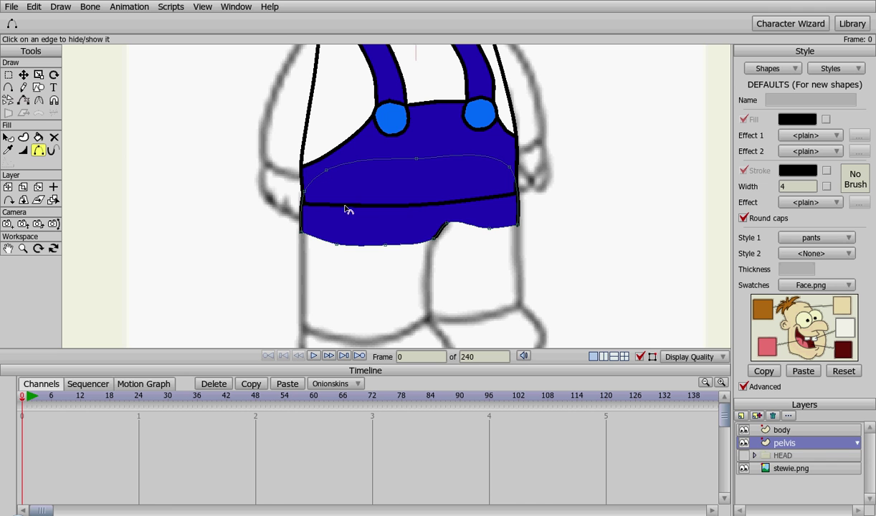
{"action": "left_click", "coordinate": [755, 429]}
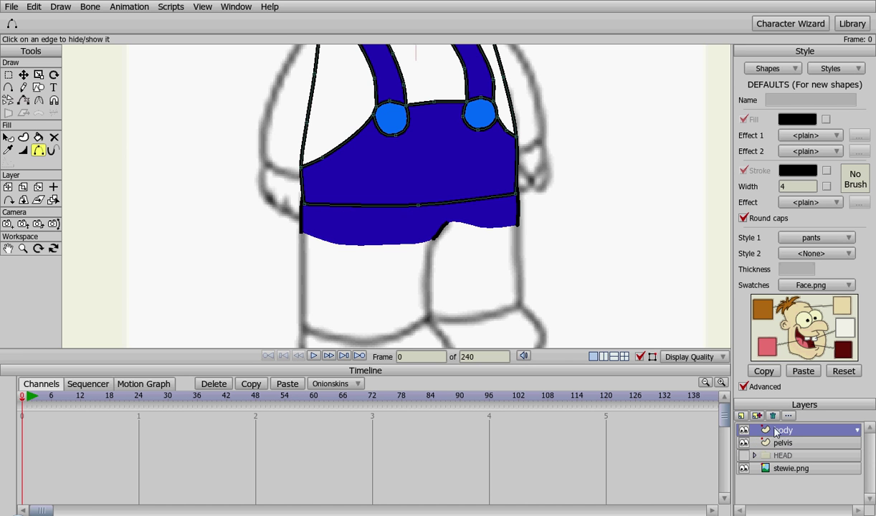
{"action": "left_click", "coordinate": [351, 205]}
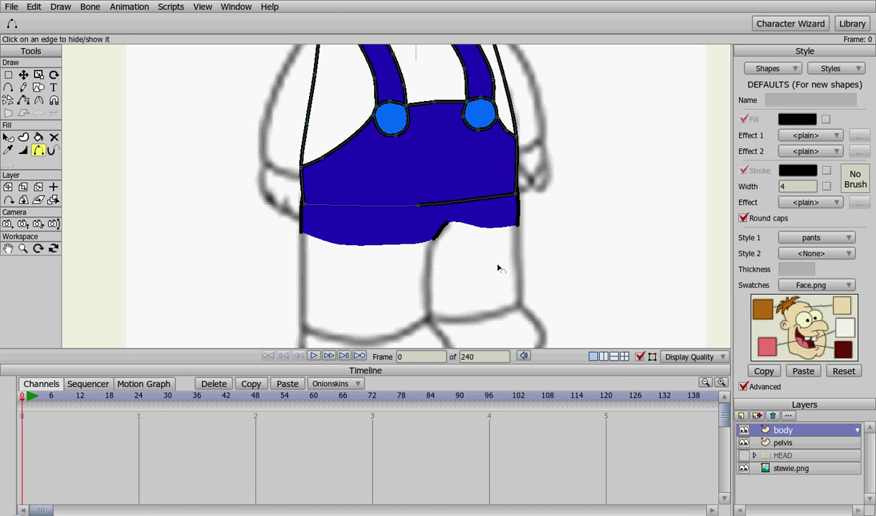
{"action": "left_click", "coordinate": [488, 198]}
Step: Move the body's two bottom corner points in line with the pelvis's side outlines
{"action": "key", "text": "t"}
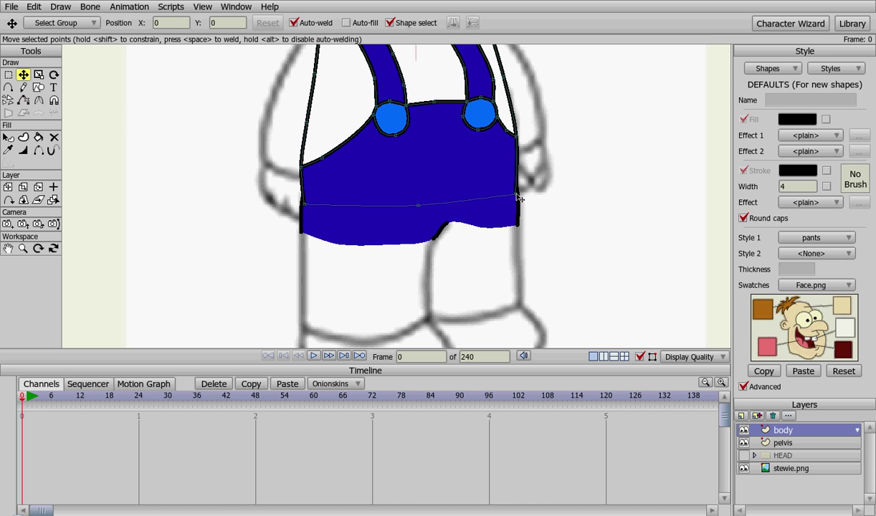
{"action": "left_click", "coordinate": [517, 194]}
{"action": "left_click", "coordinate": [302, 203]}
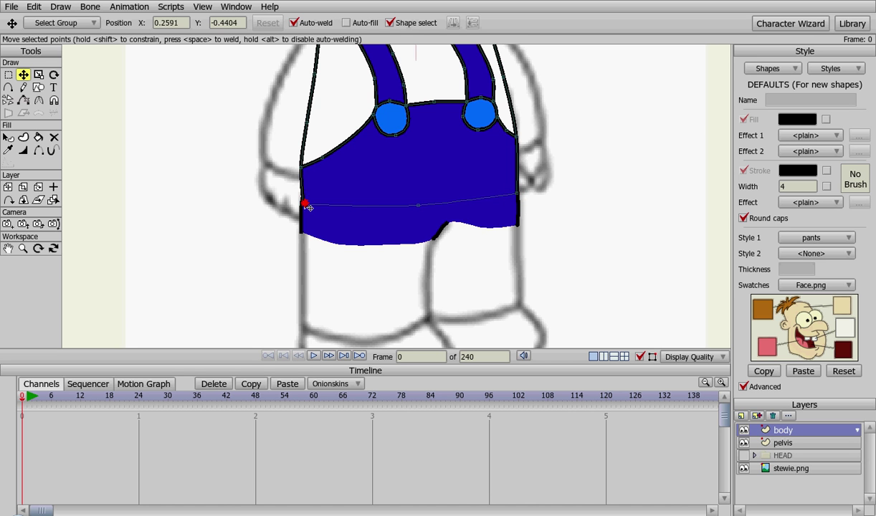
{"action": "scroll", "coordinate": [513, 223], "scroll_direction": "down", "scroll_amount": 3}
{"action": "scroll", "coordinate": [523, 231], "scroll_direction": "up", "scroll_amount": 2}
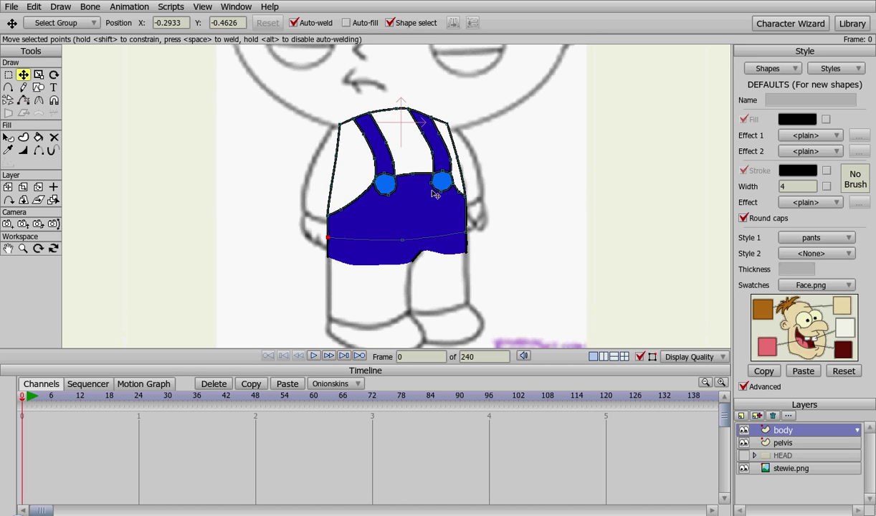
Step: Move the HEAD layer above the body layer and make it visible
{"action": "scroll", "coordinate": [594, 223], "scroll_direction": "down", "scroll_amount": 2}
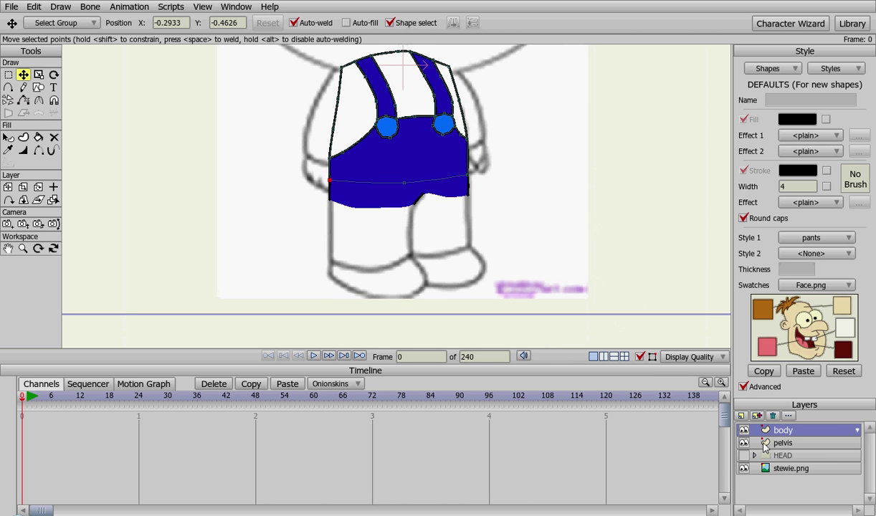
{"action": "mouse_move", "coordinate": [763, 455]}
{"action": "left_mouse_down"}
{"action": "mouse_move", "coordinate": [773, 432]}
{"action": "mouse_move", "coordinate": [799, 430]}
{"action": "left_mouse_up"}
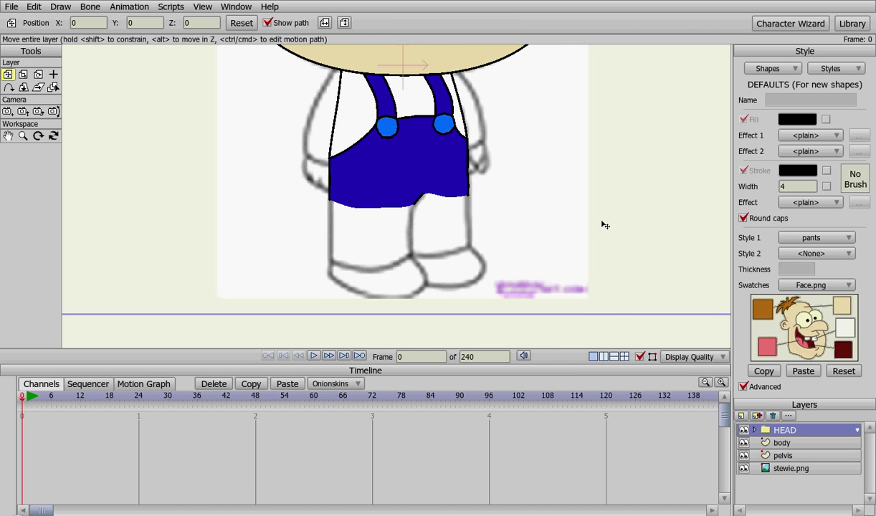
{"action": "scroll", "coordinate": [605, 225], "scroll_direction": "up", "scroll_amount": 1}
{"action": "scroll", "coordinate": [609, 302], "scroll_direction": "down", "scroll_amount": 1}
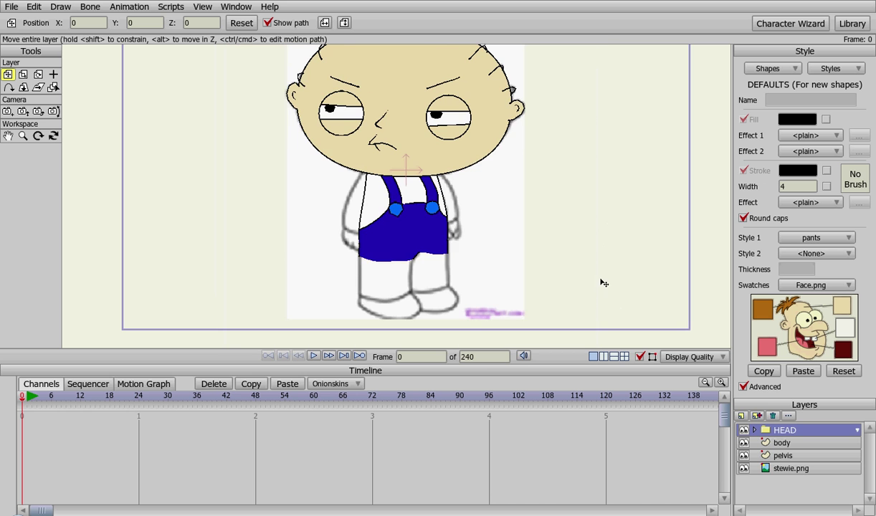
Step: Hide the stewie.png reference layer and render a preview of frame 0
{"action": "left_click", "coordinate": [744, 468]}
{"action": "scroll", "coordinate": [574, 208], "scroll_direction": "up", "scroll_amount": 1}
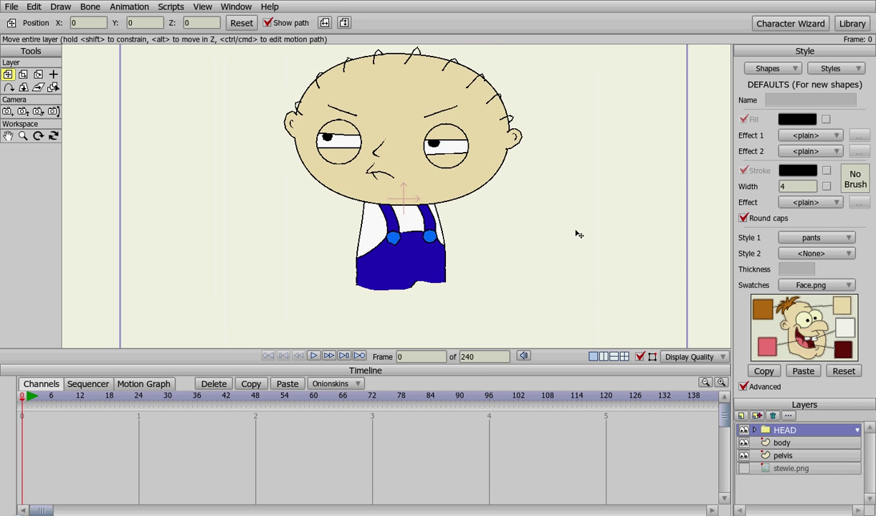
{"action": "key", "text": "ctrl+r"}
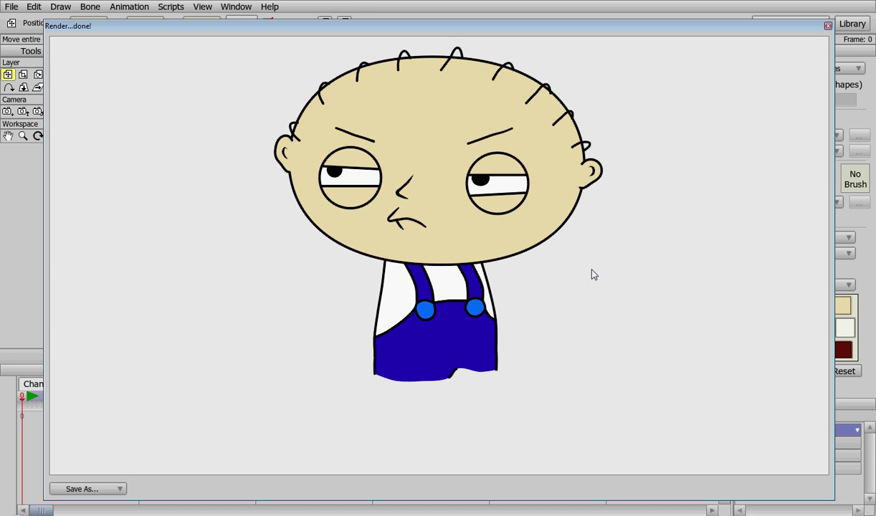